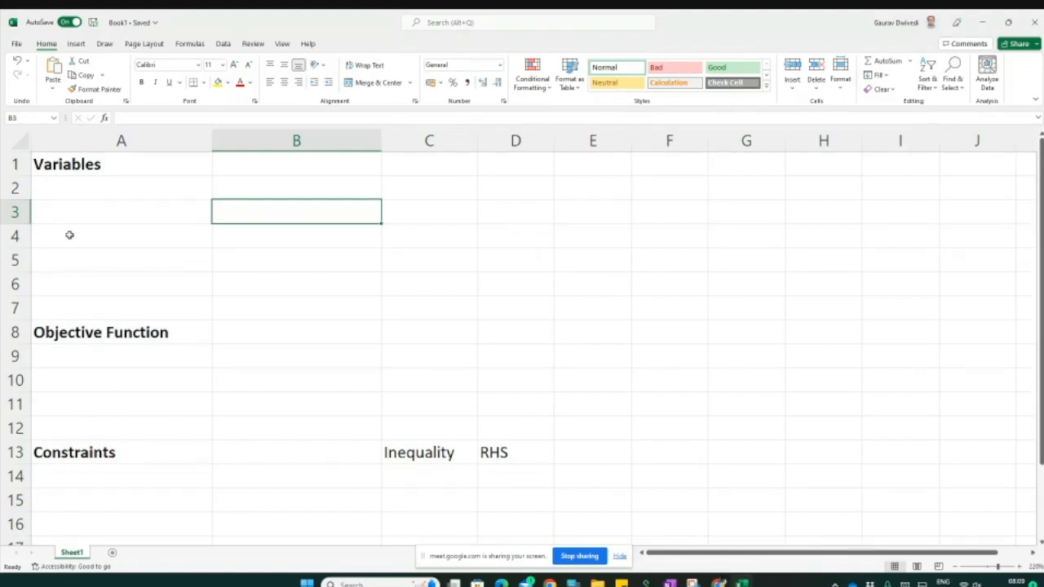
Step: Enable the Solver Add-in through the program's options and add-ins manager
click(16, 44)
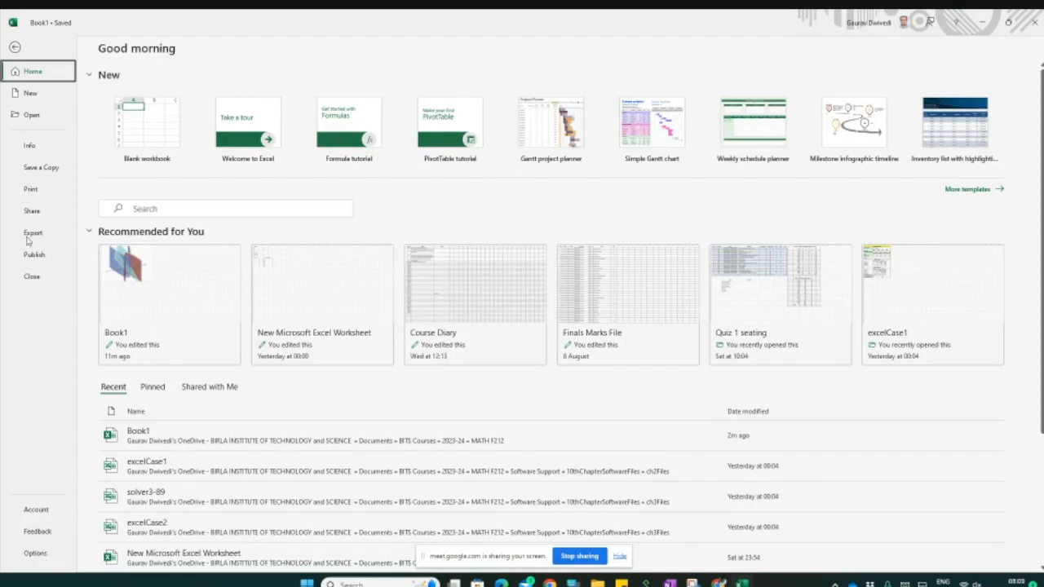
click(15, 46)
click(15, 45)
click(33, 554)
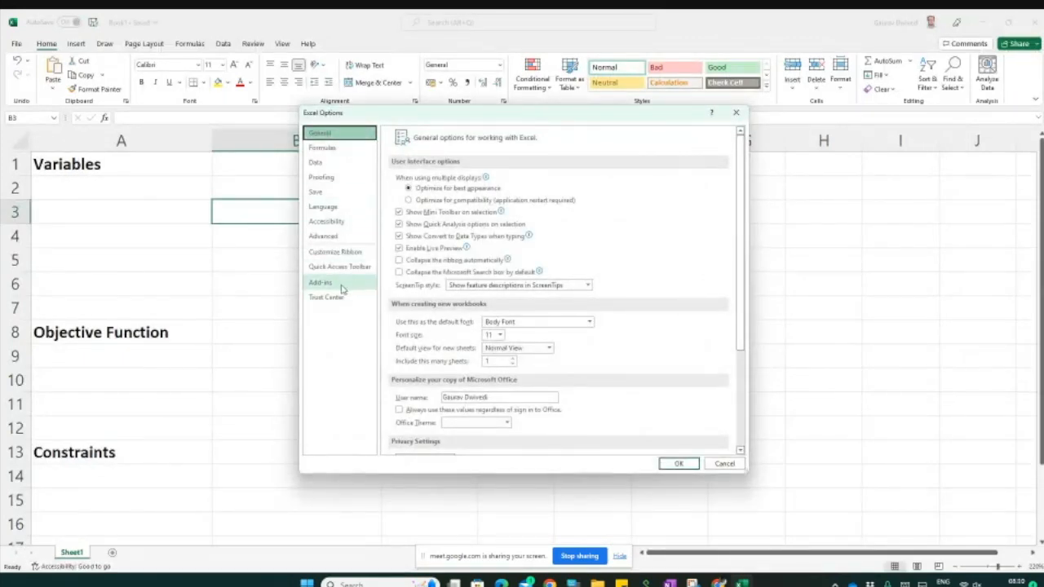
click(344, 286)
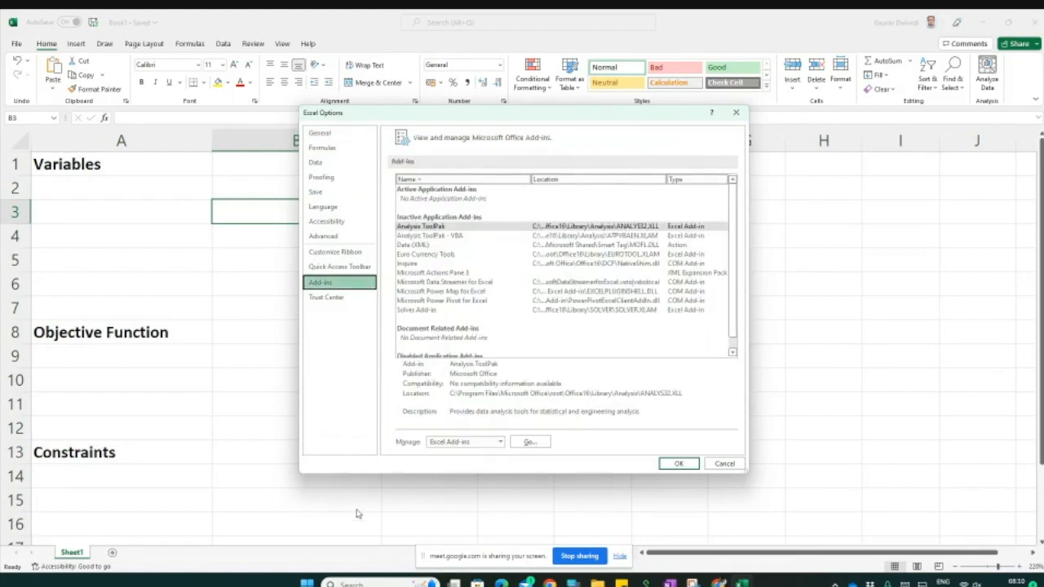
click(529, 441)
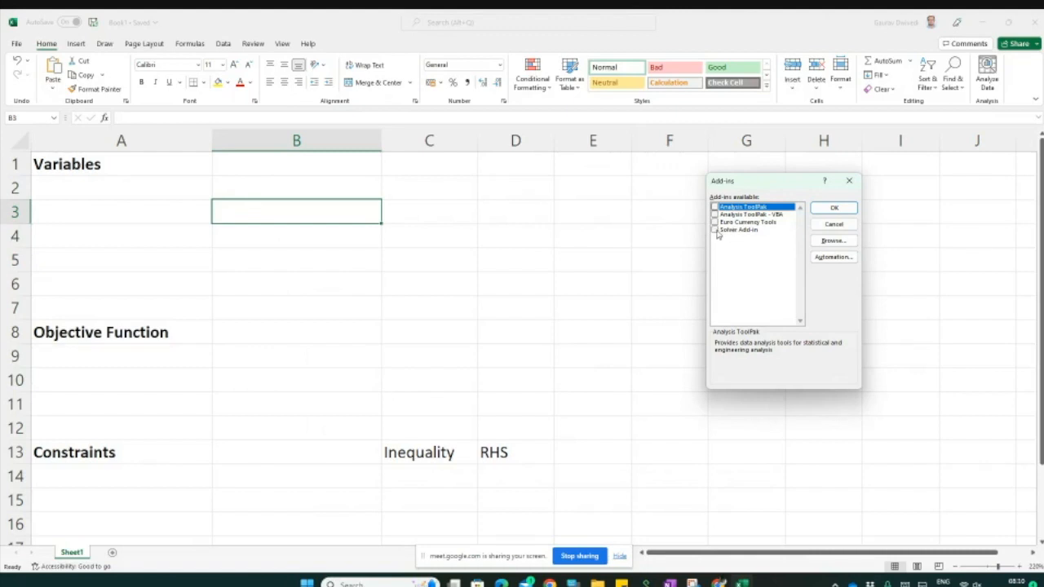
click(715, 231)
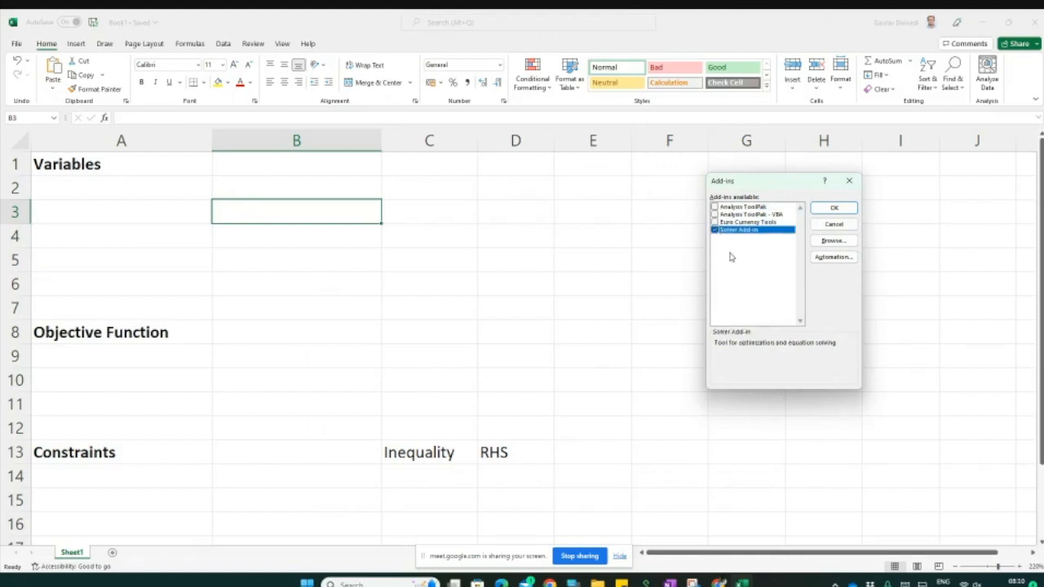
click(835, 209)
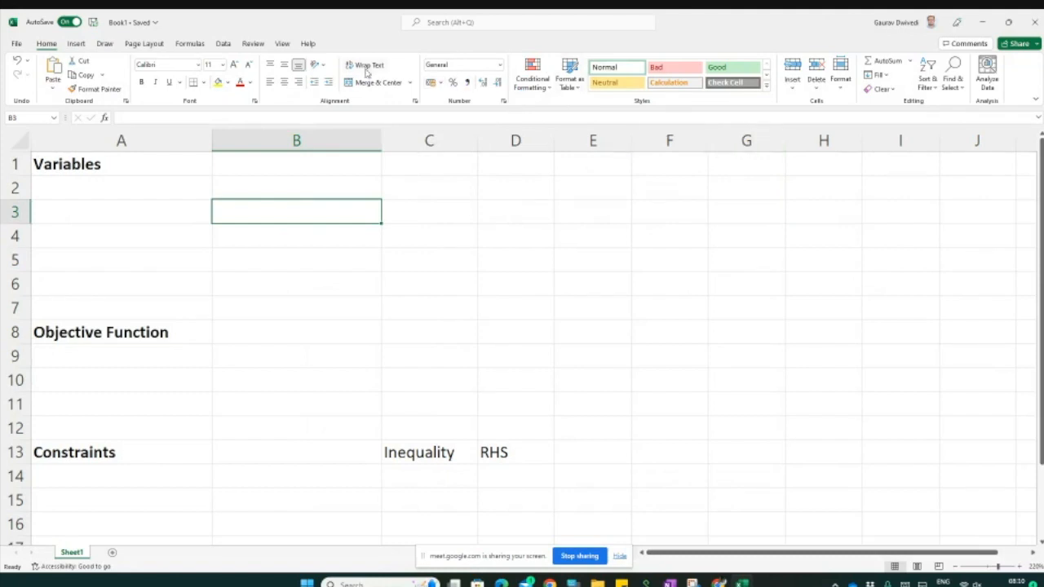
Step: Open the Data ribbon to check that the Solver command is available, and look over the sheet's section labels
click(224, 44)
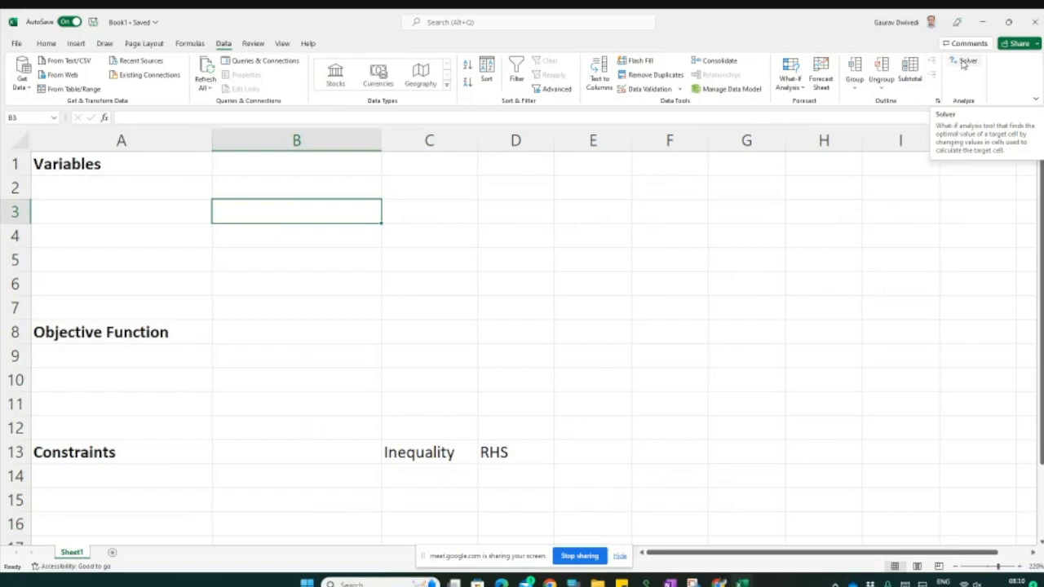
click(131, 166)
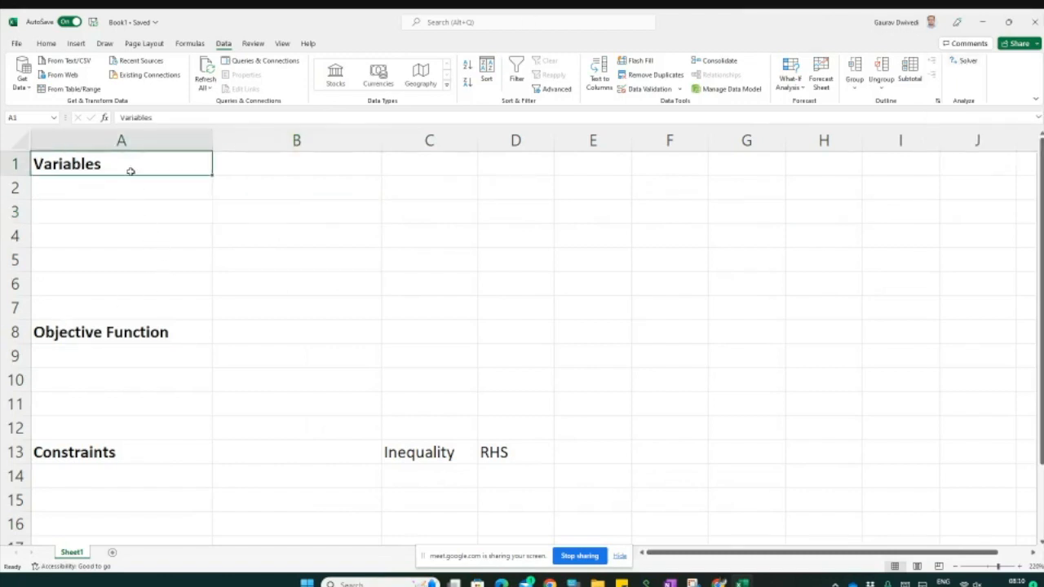
click(142, 334)
click(121, 458)
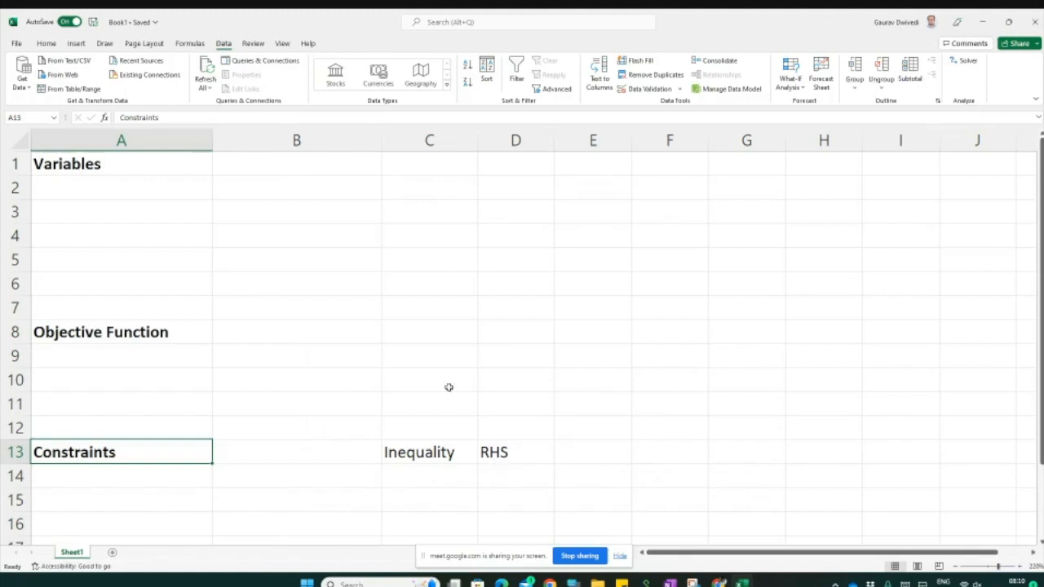
Step: Insert the problem screenshot from the Downloads folder as a picture on the sheet
click(75, 44)
click(136, 75)
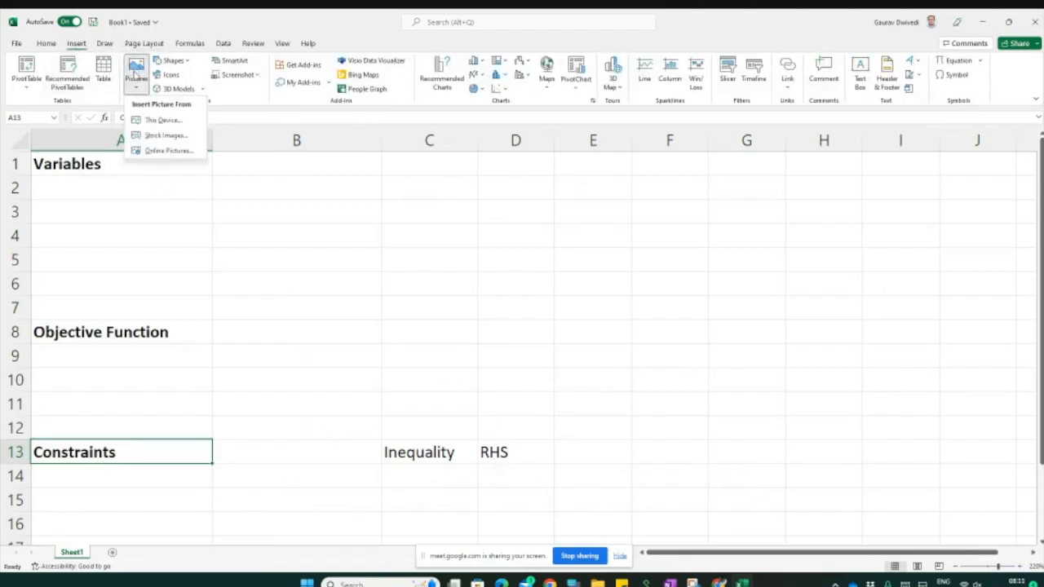
click(161, 124)
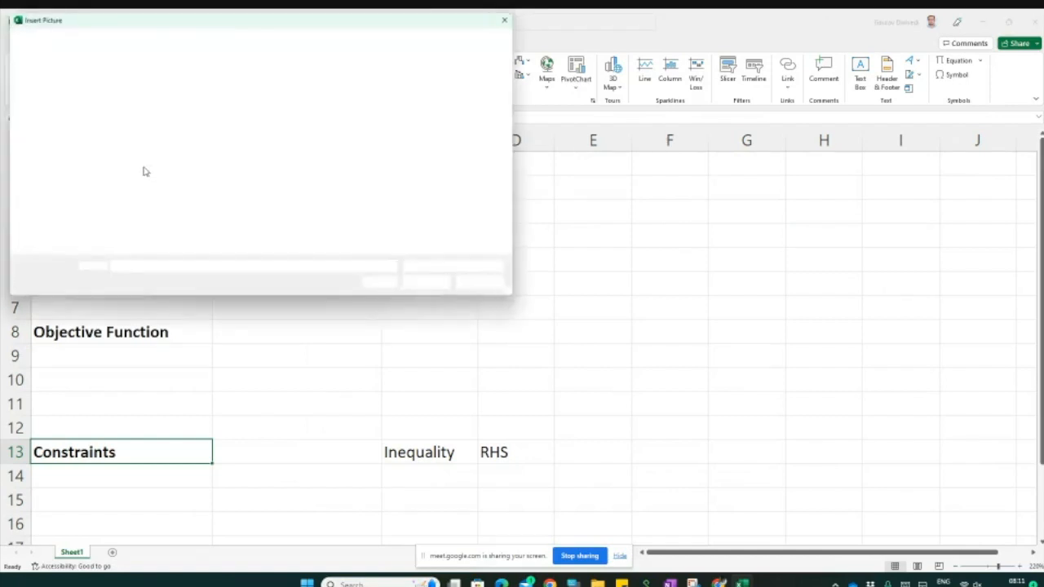
scroll(81, 98, up, 10)
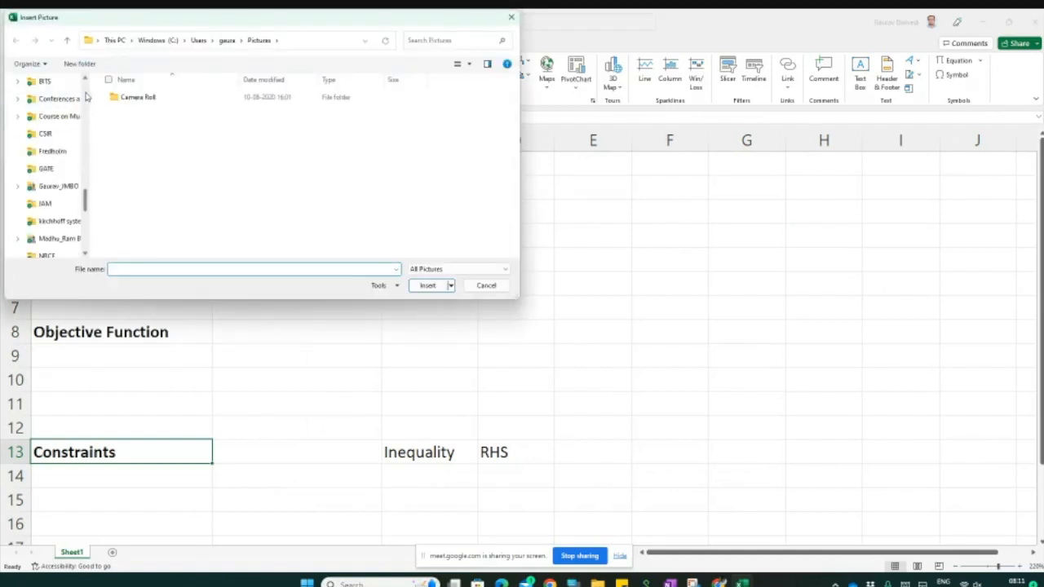
click(69, 85)
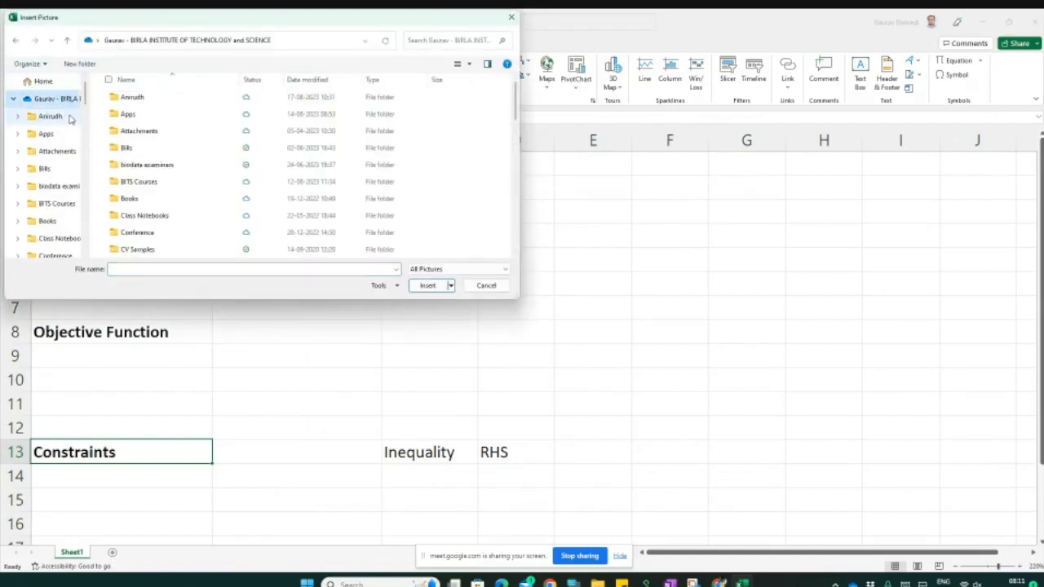
click(51, 82)
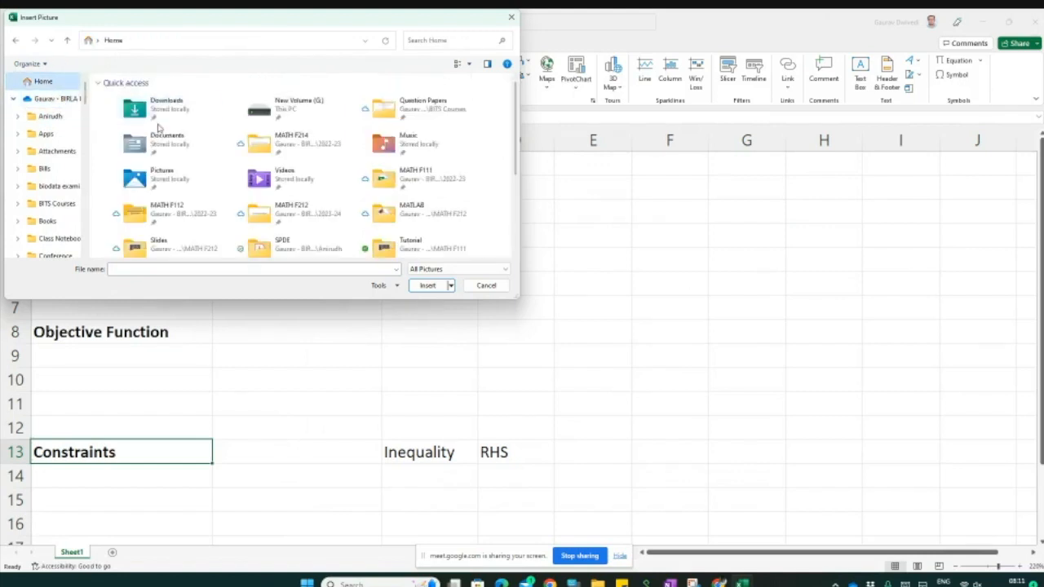
double_click(137, 109)
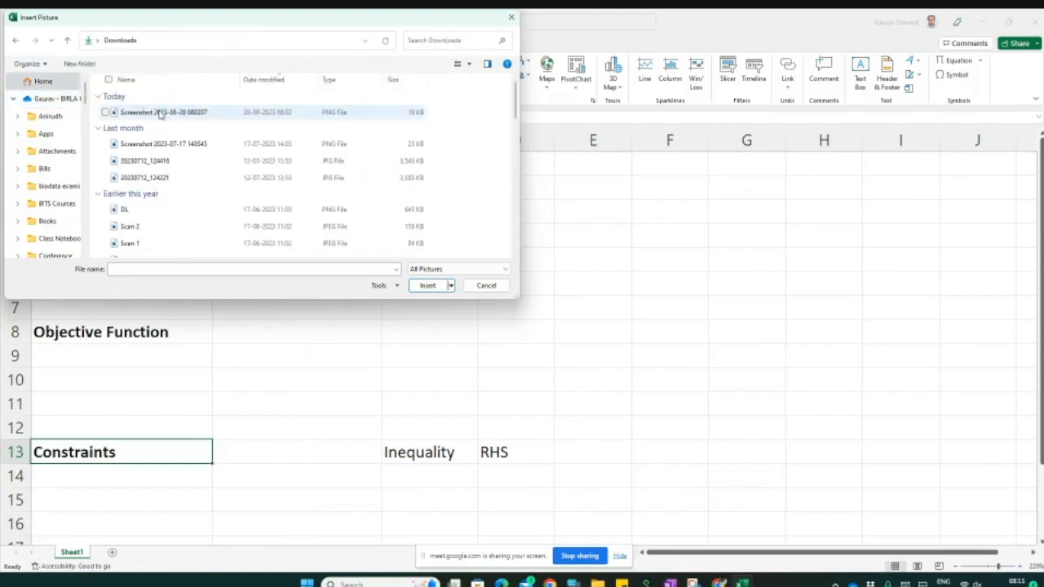
double_click(159, 114)
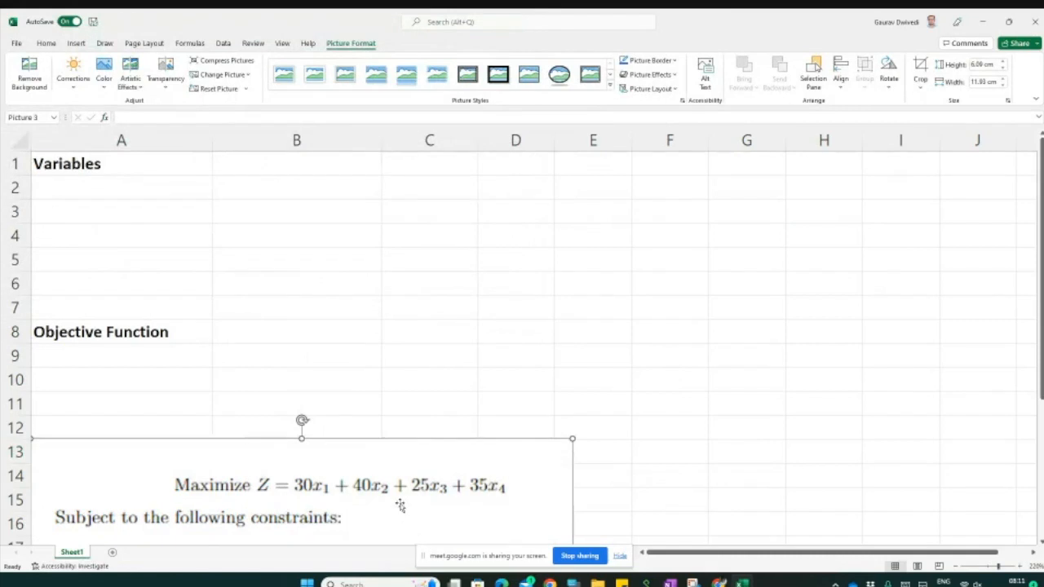
Step: Move and shrink the picture so it sits beside the table, spanning roughly columns D to J in rows 1 to 10
drag(320, 487, 790, 199)
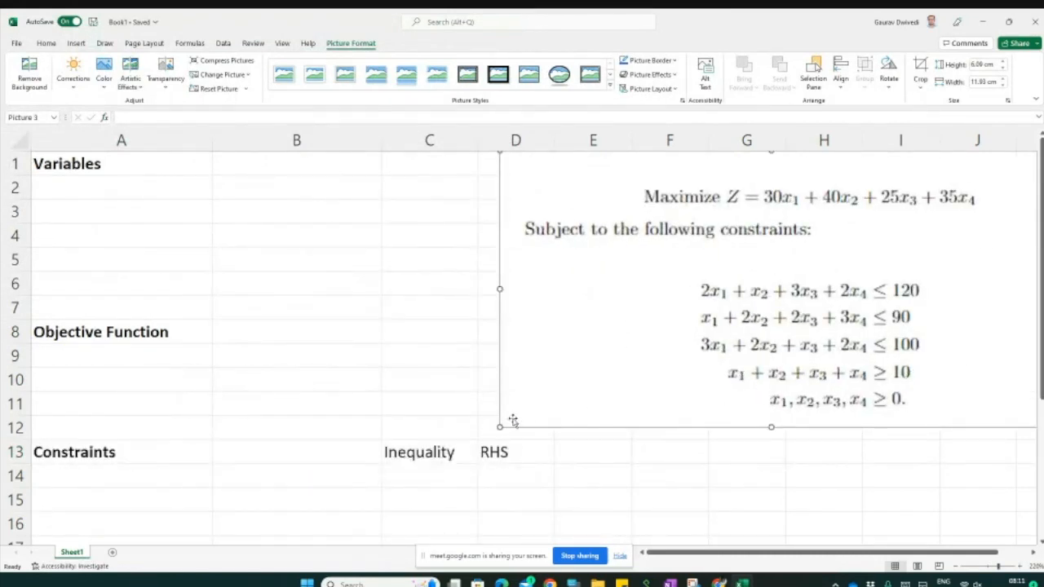
drag(501, 425, 603, 390)
drag(748, 310, 679, 319)
drag(502, 399, 522, 389)
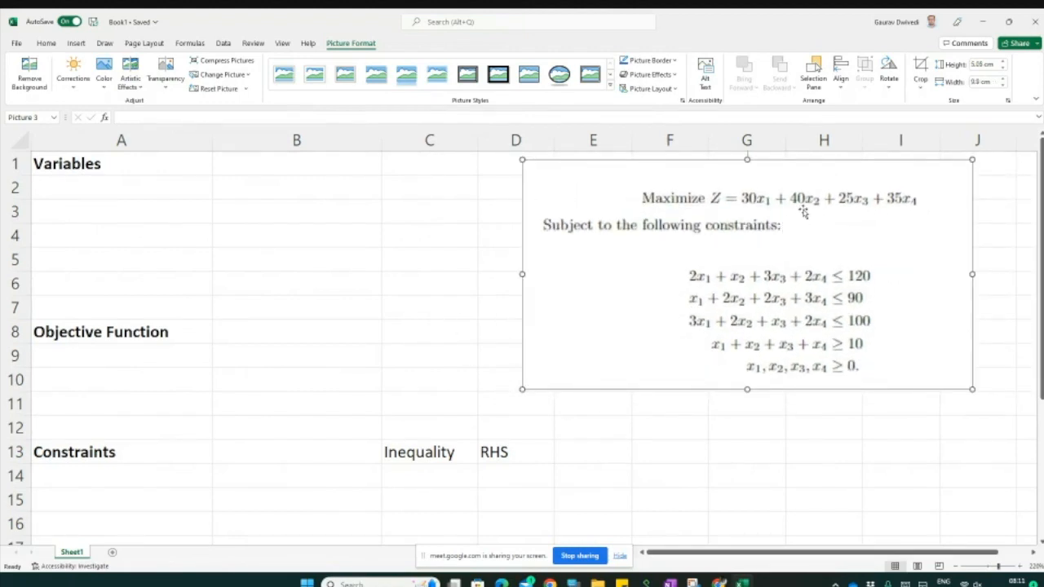
Step: Enter the variable labels x1, x2, x3 and x4 in cells A2 to A5
click(173, 199)
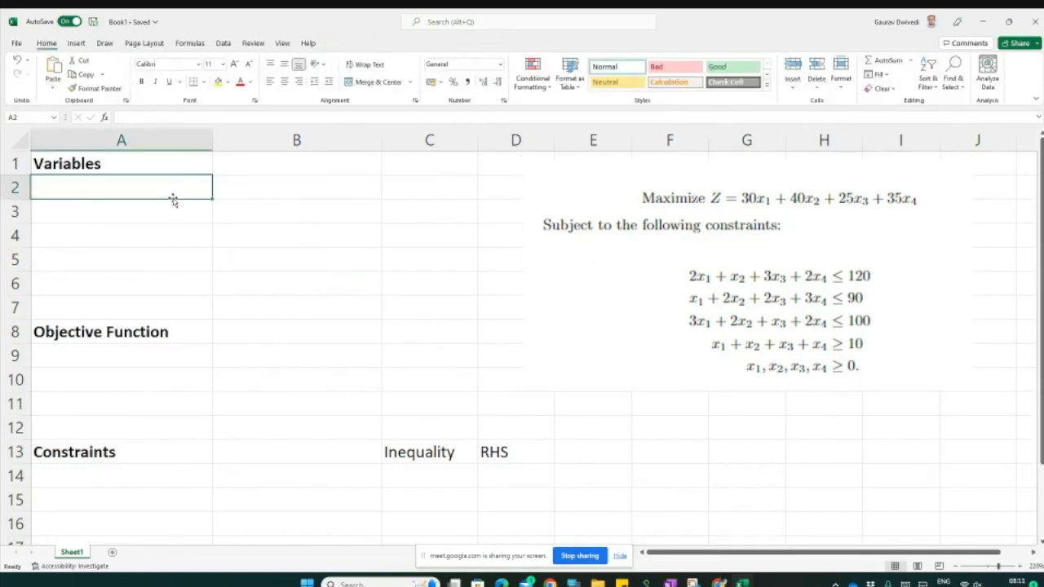
text(x1)
key(Return)
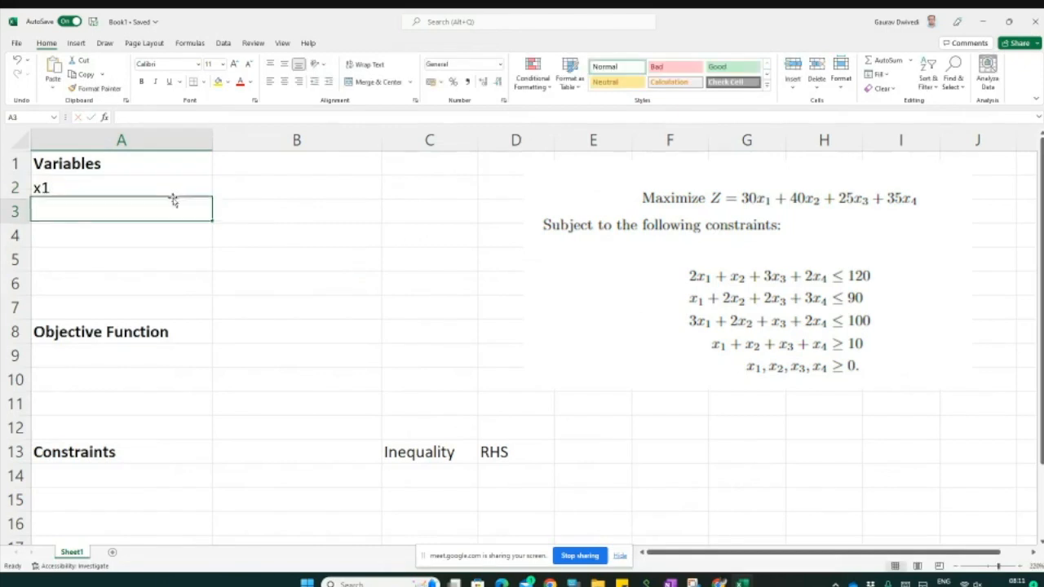
text(x2)
key(Return)
text(x3)
key(Return)
text(x4)
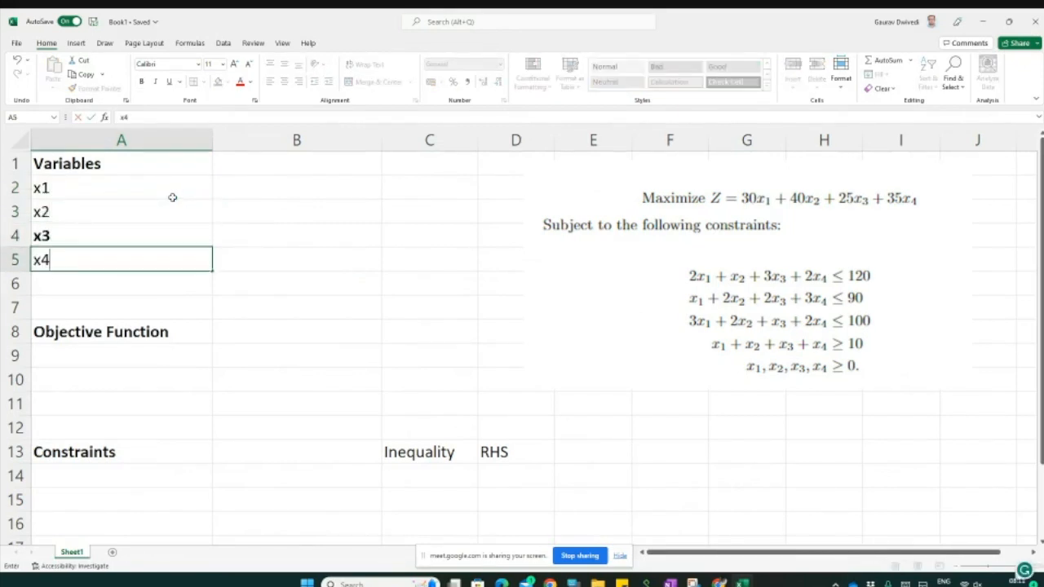
Step: Enter 0 as the starting value for each variable in cells B2 to B5
key(Up)
key(Up)
key(Up)
key(Right)
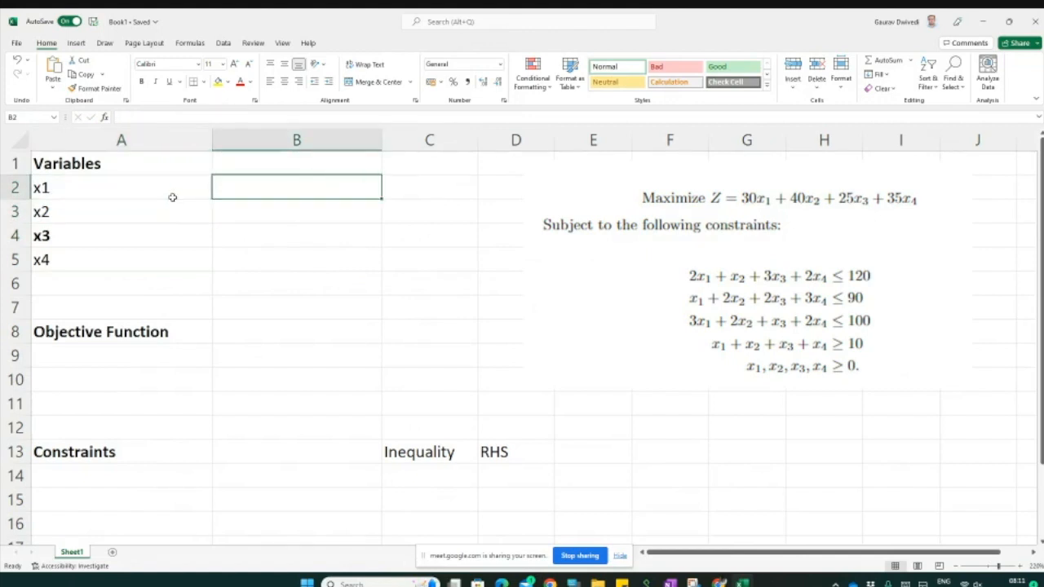
text(0)
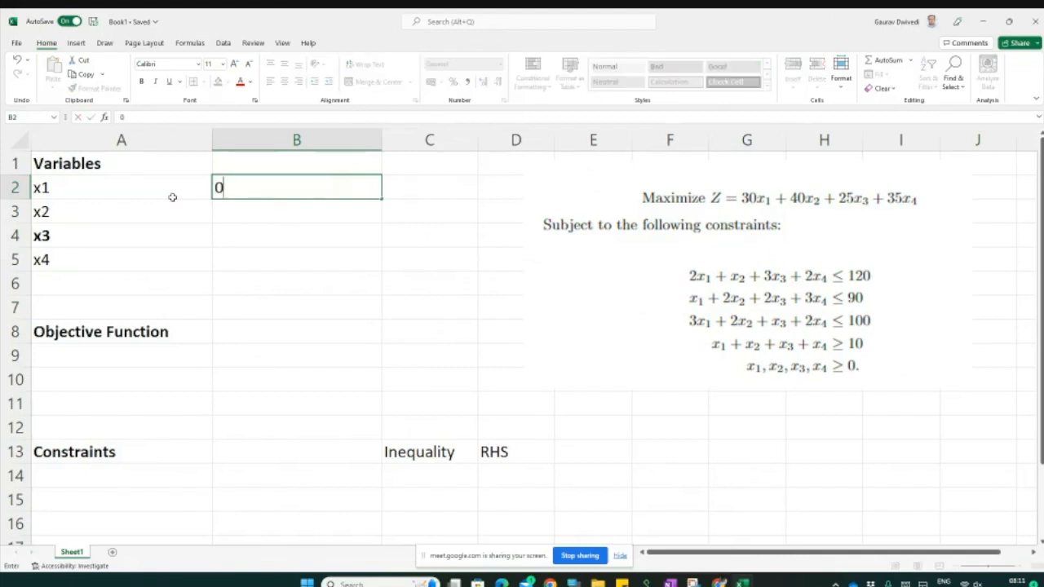
key(Return)
text(0)
key(Return)
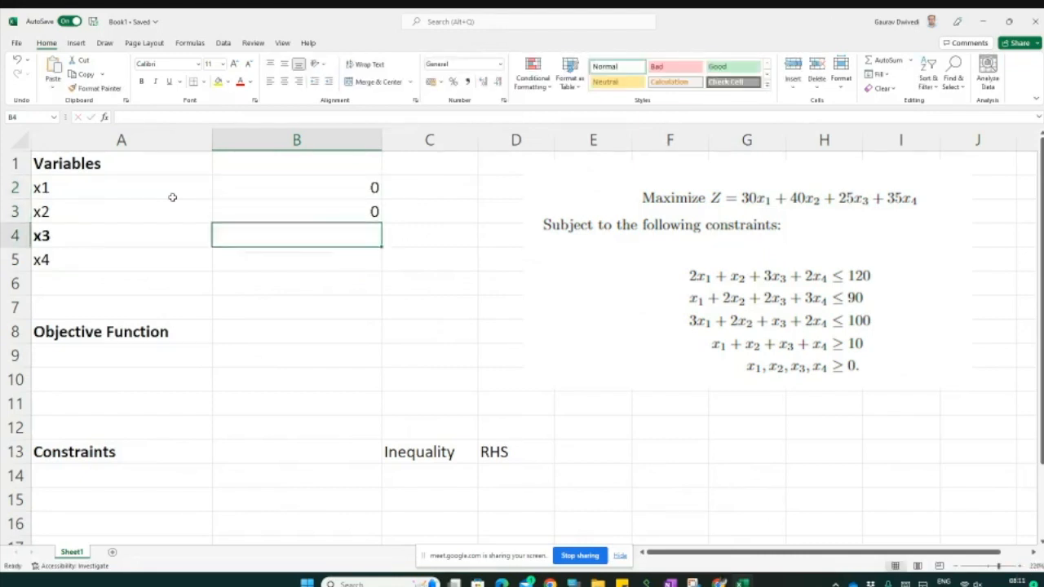
text(0)
key(Return)
text(0)
key(Return)
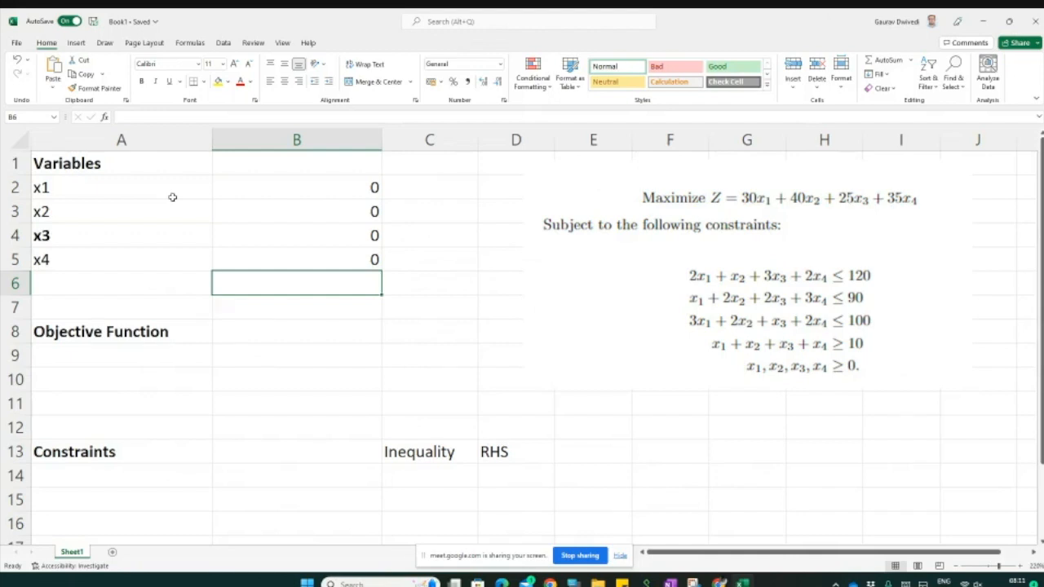
Step: Label cell A9 under Objective Function as Max
key(Down)
key(Down)
key(Left)
key(Down)
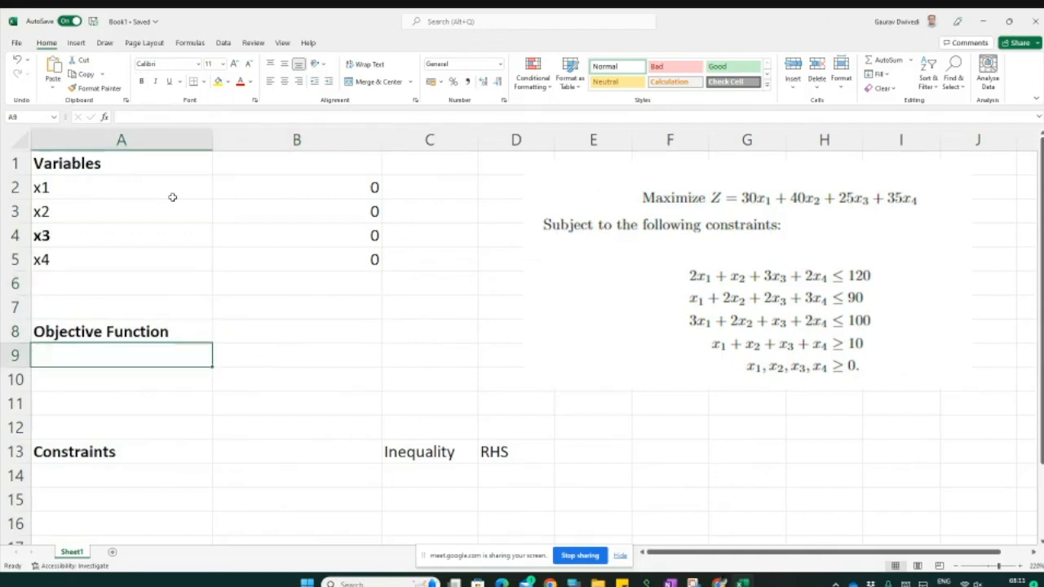
text(MAx)
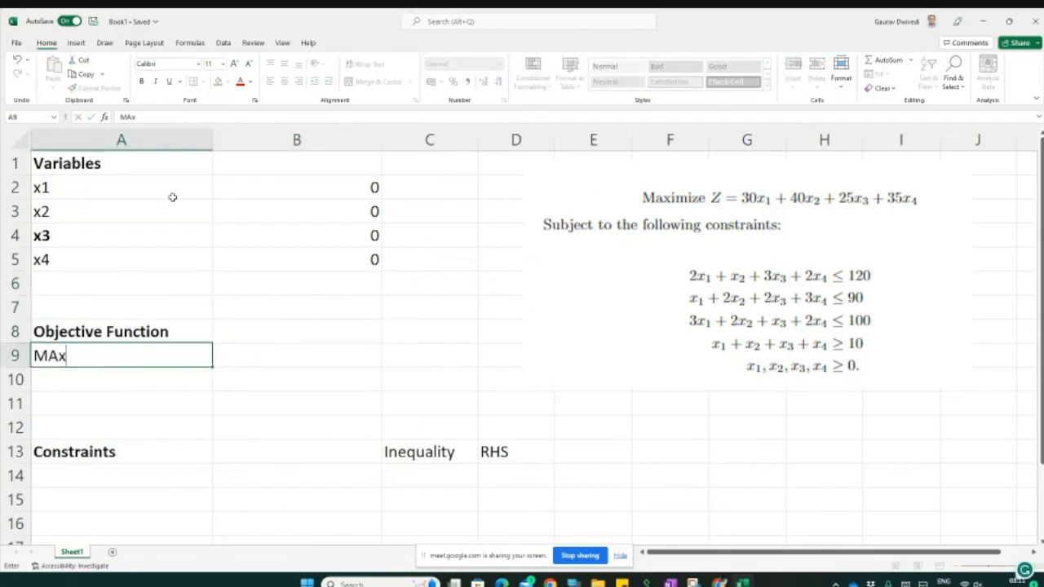
key(BackSpace)
key(BackSpace)
text(ax)
key(Tab)
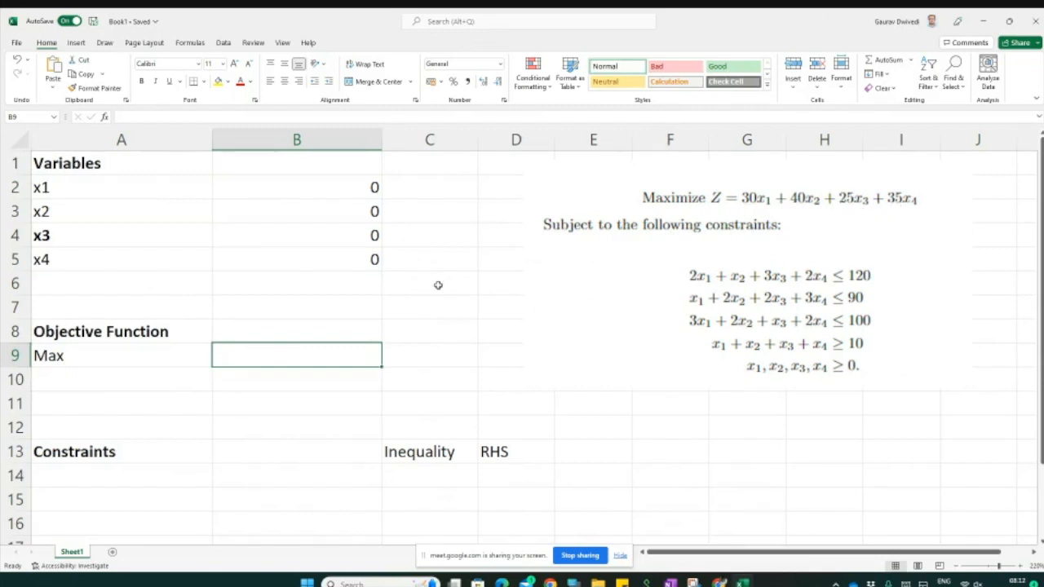
Step: Enter the objective function formula =30*B2+40*B3+25*B4+35*B5 in cell B9 next to Max
double_click(260, 353)
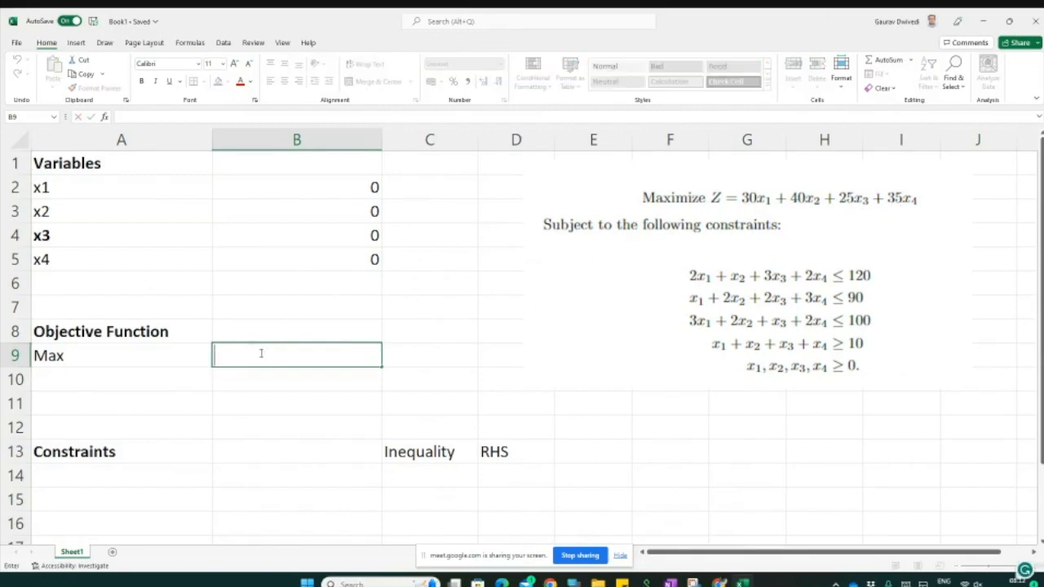
text(=30*)
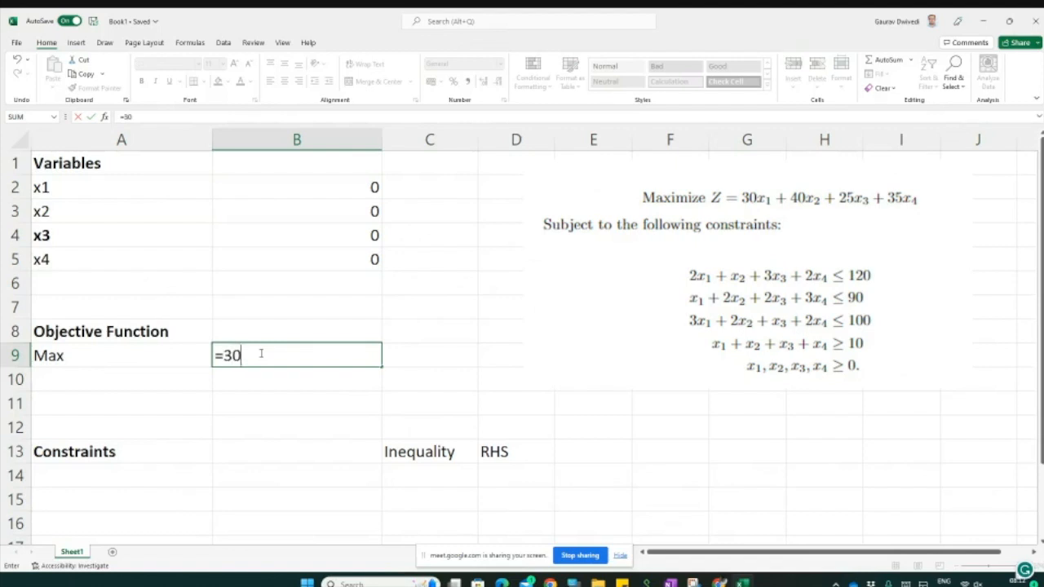
click(350, 189)
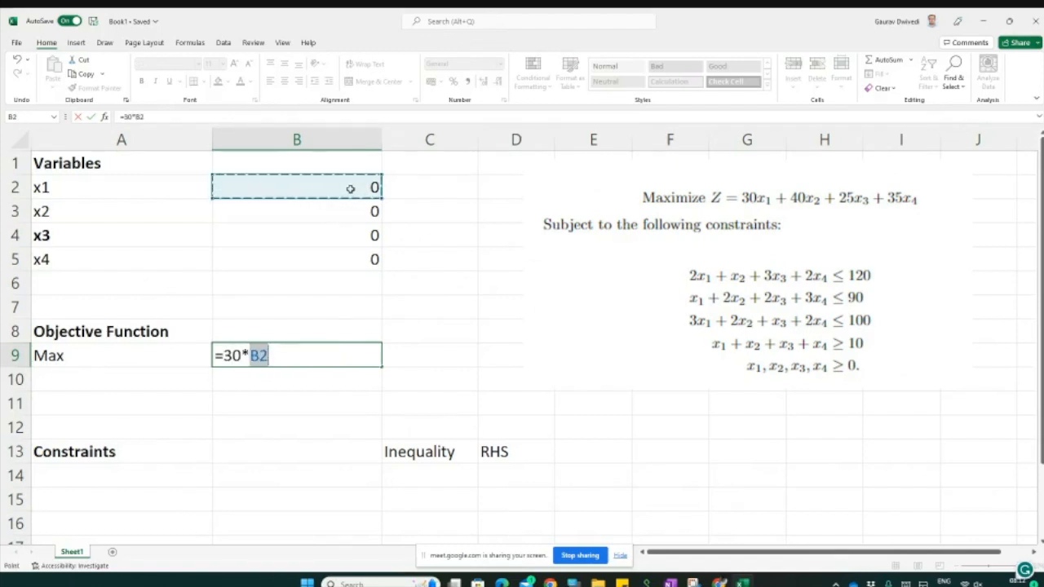
text(+40*)
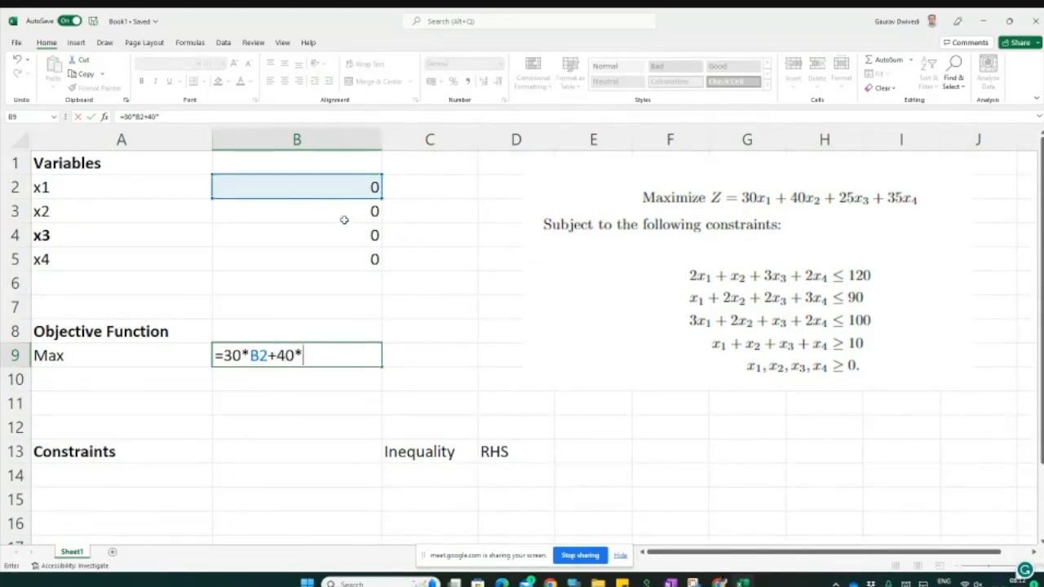
click(343, 215)
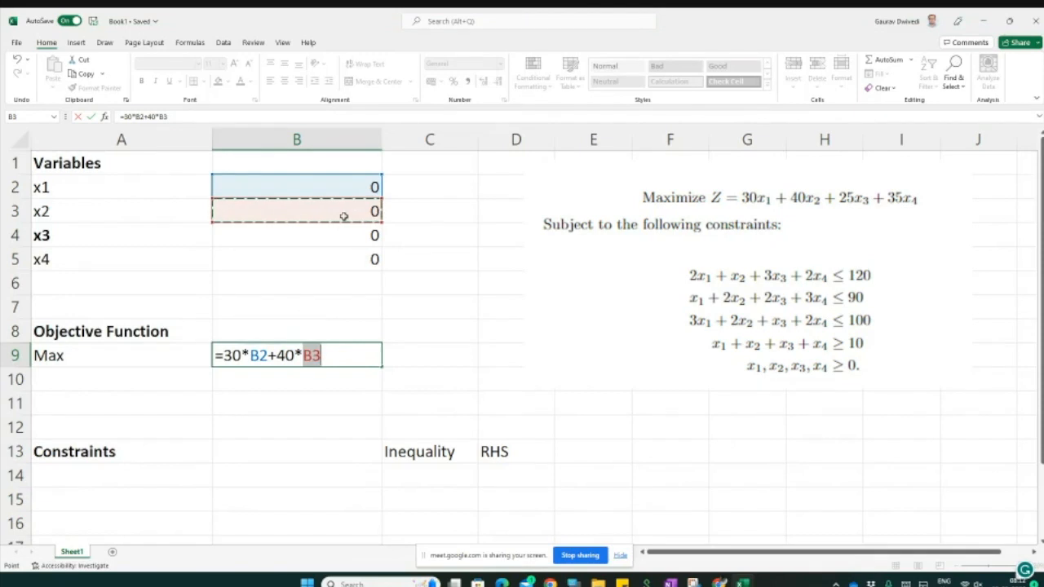
text(+)
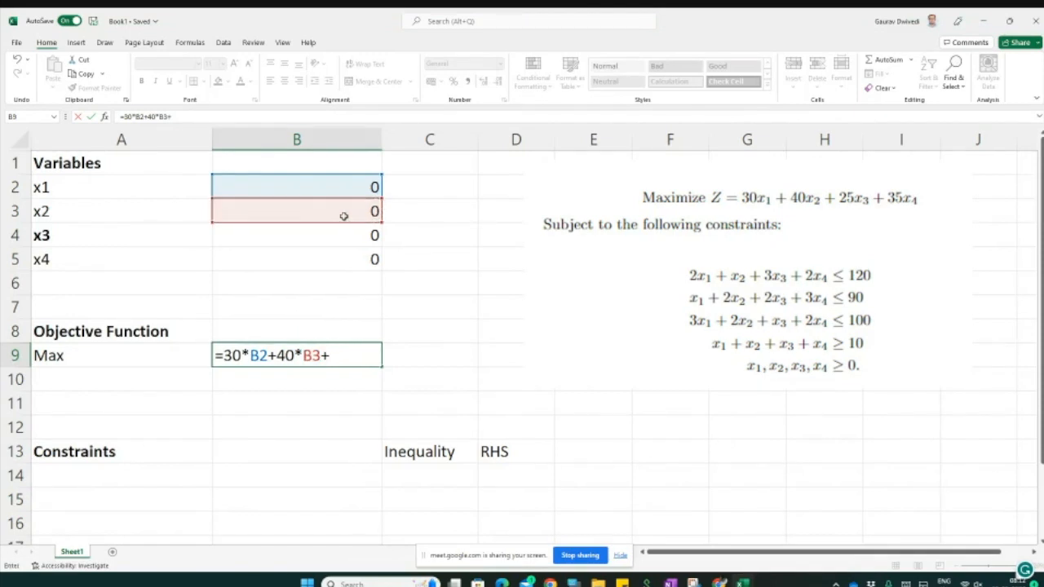
text(25*)
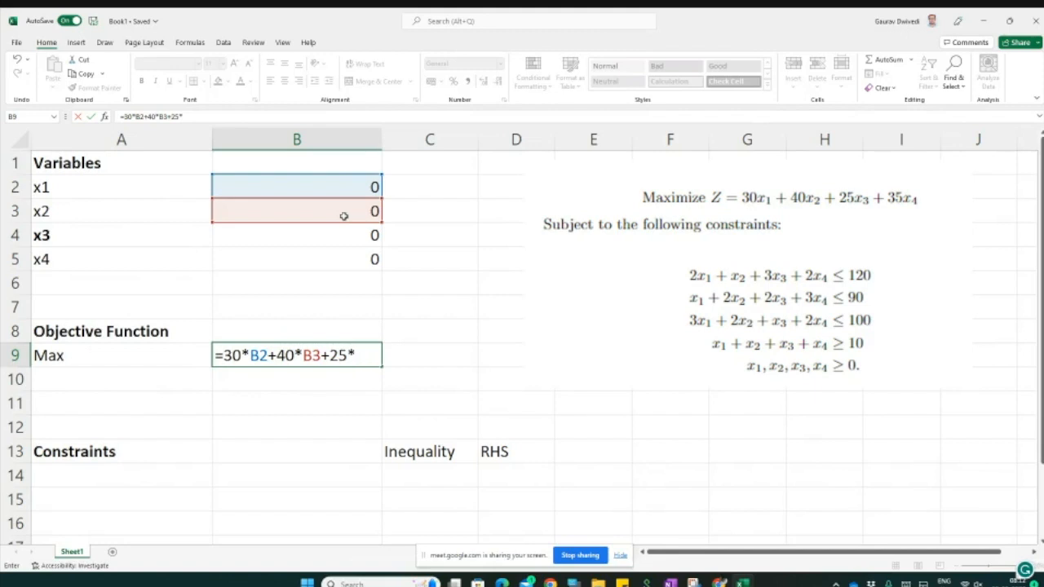
click(307, 239)
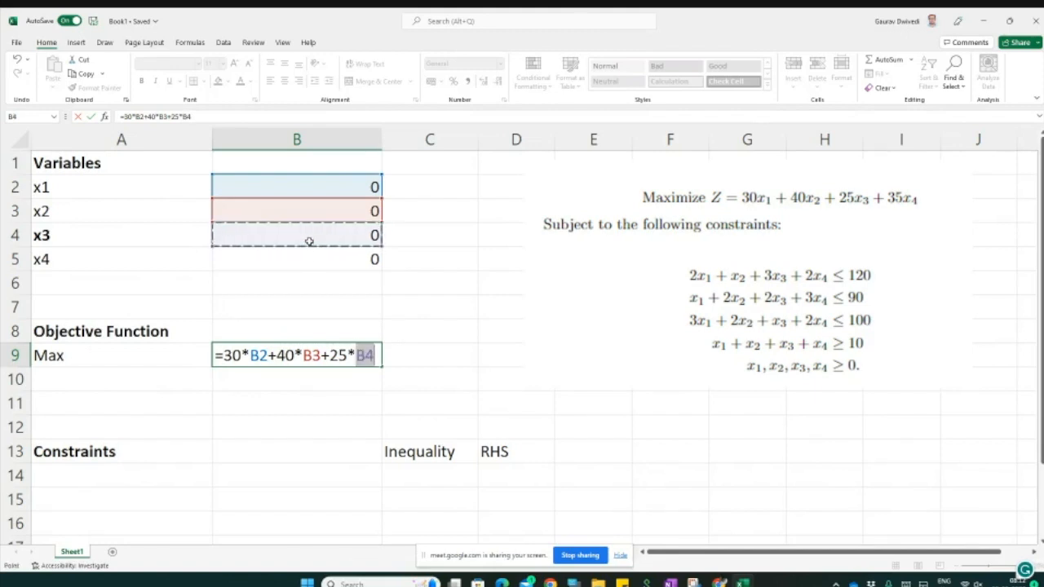
text(+3)
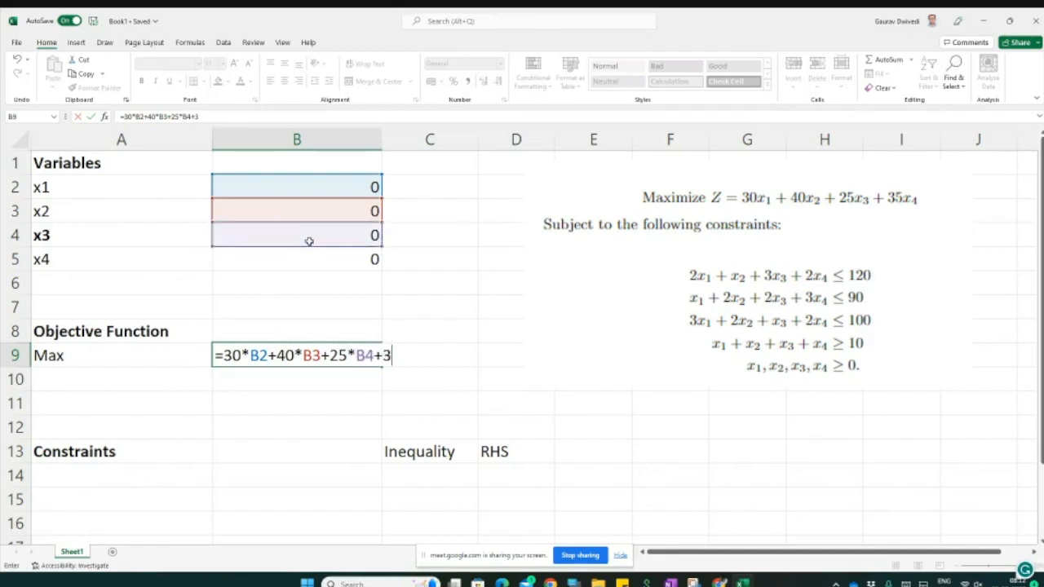
text(5*)
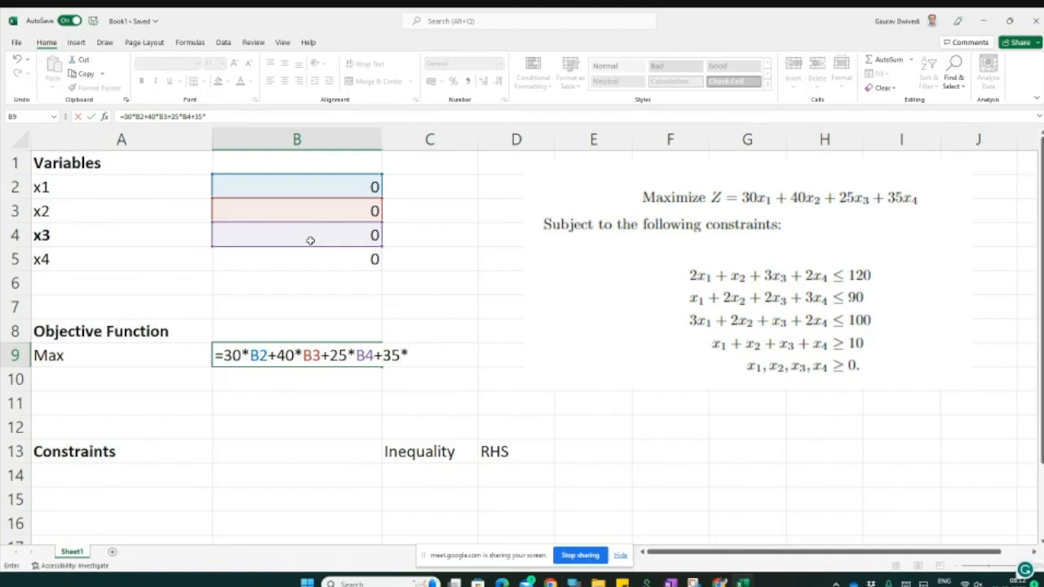
click(326, 263)
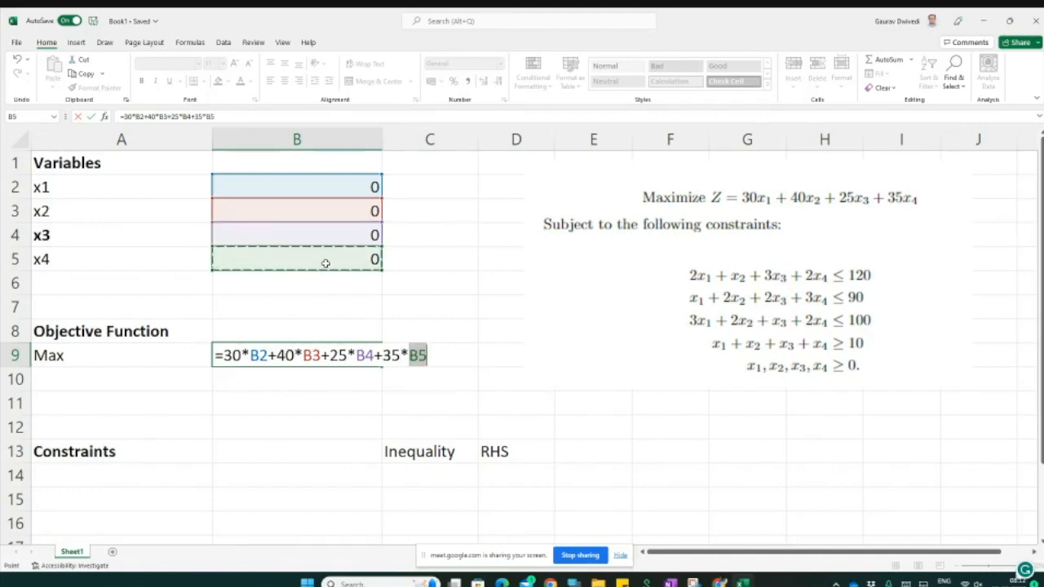
key(Return)
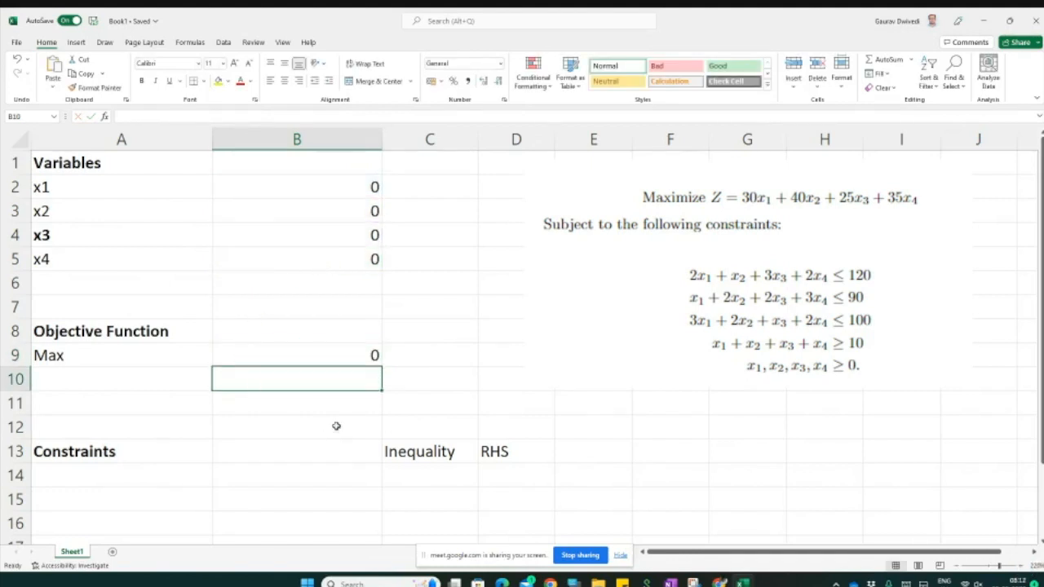
Step: Number the constraints 1 to 4 in cells A14 to A17 under Constraints
scroll(327, 407, down, 1)
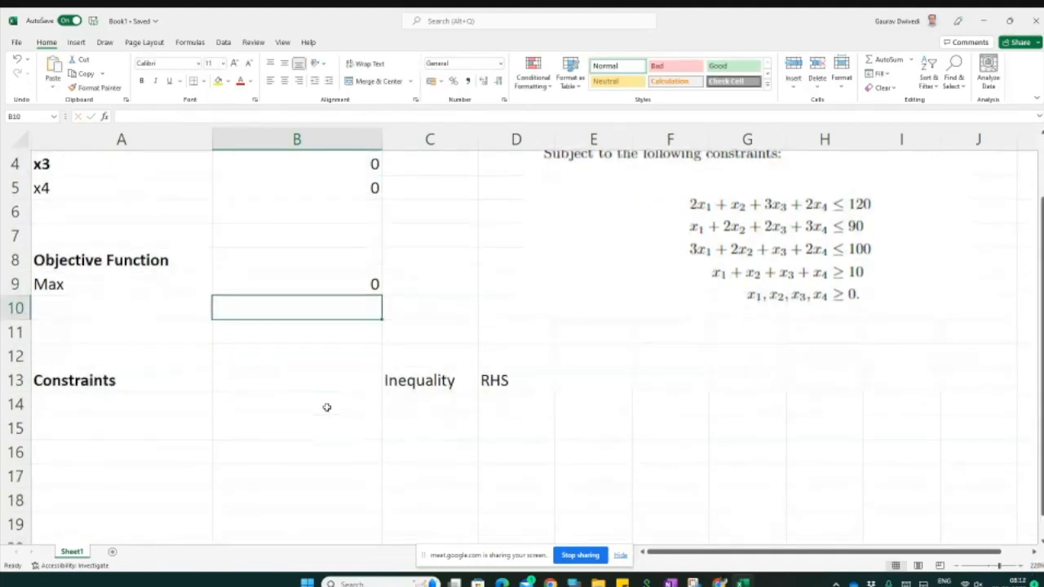
click(148, 403)
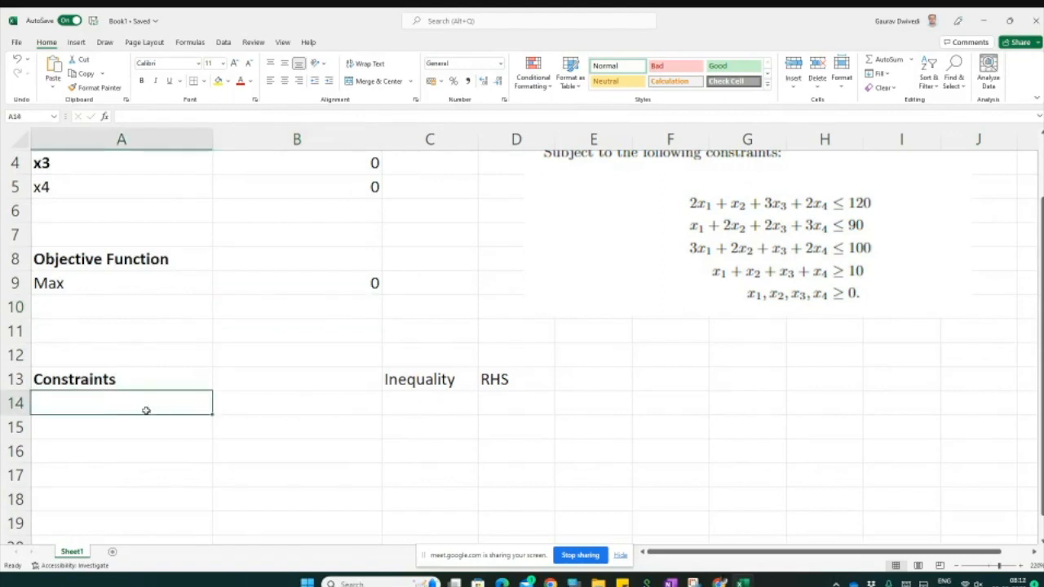
text(1)
key(Return)
text(2)
key(Return)
text(3)
key(Return)
text(4)
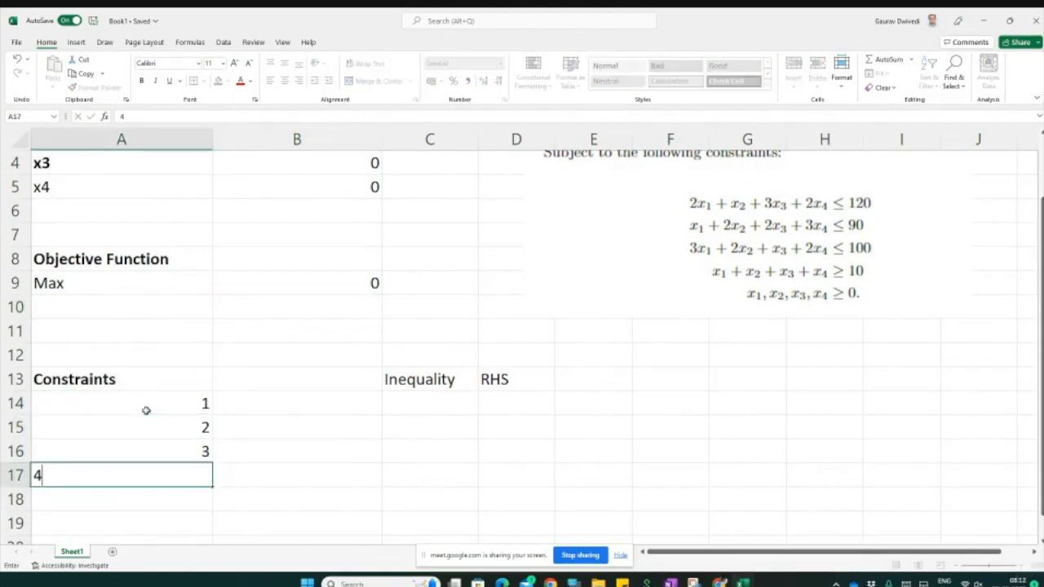
key(Return)
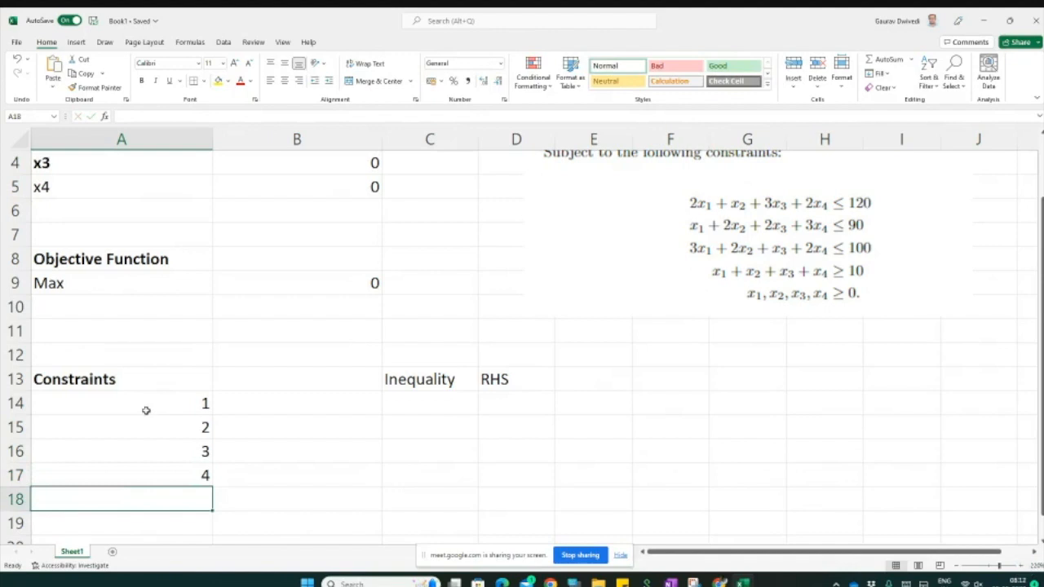
Step: Enter the first constraint's left-hand side formula =2*B2+B3+3*B4+2*B5 in cell B14
click(303, 410)
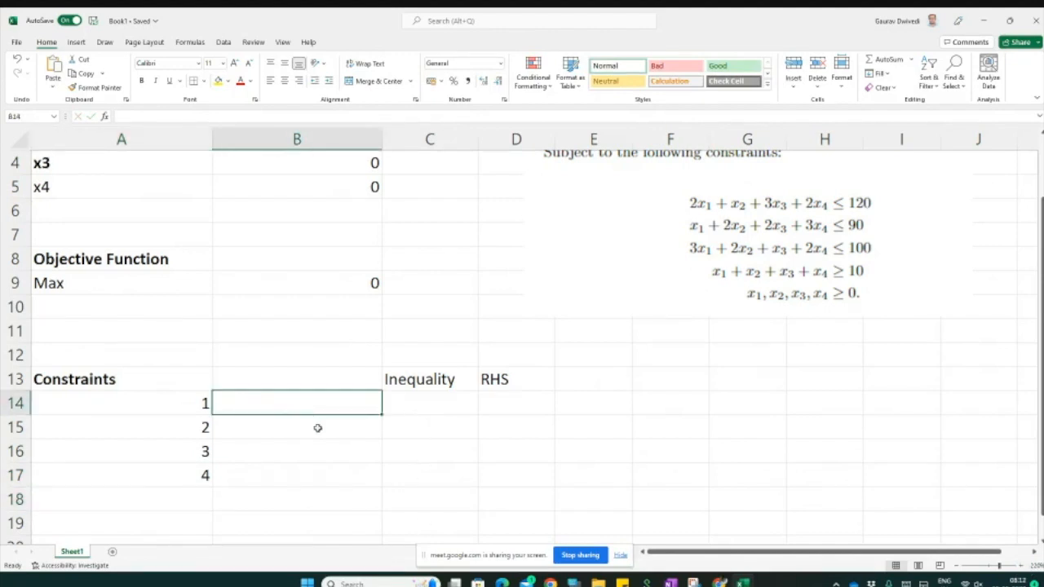
scroll(317, 427, up, 1)
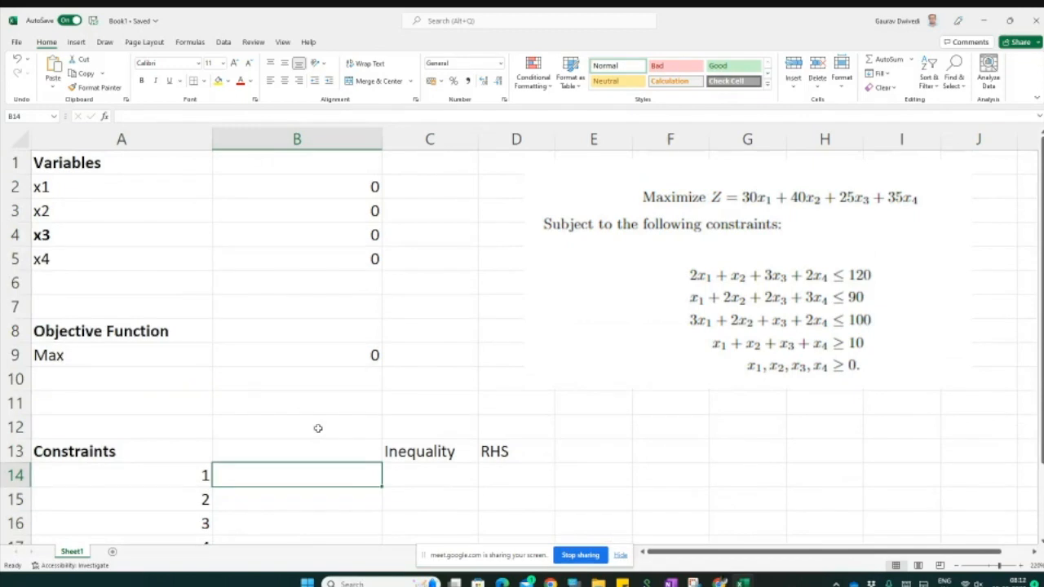
text(2*)
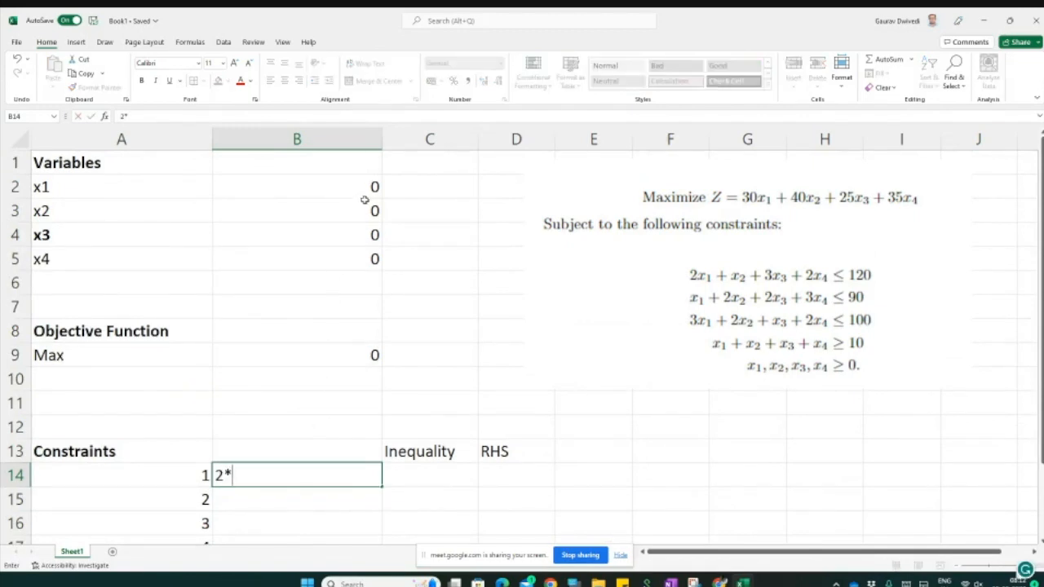
click(360, 189)
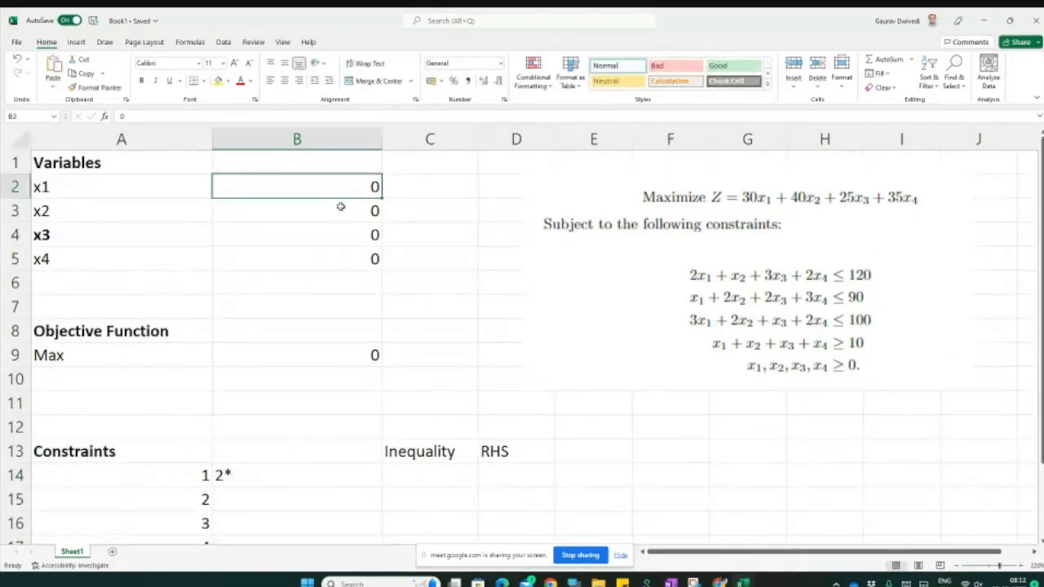
double_click(220, 476)
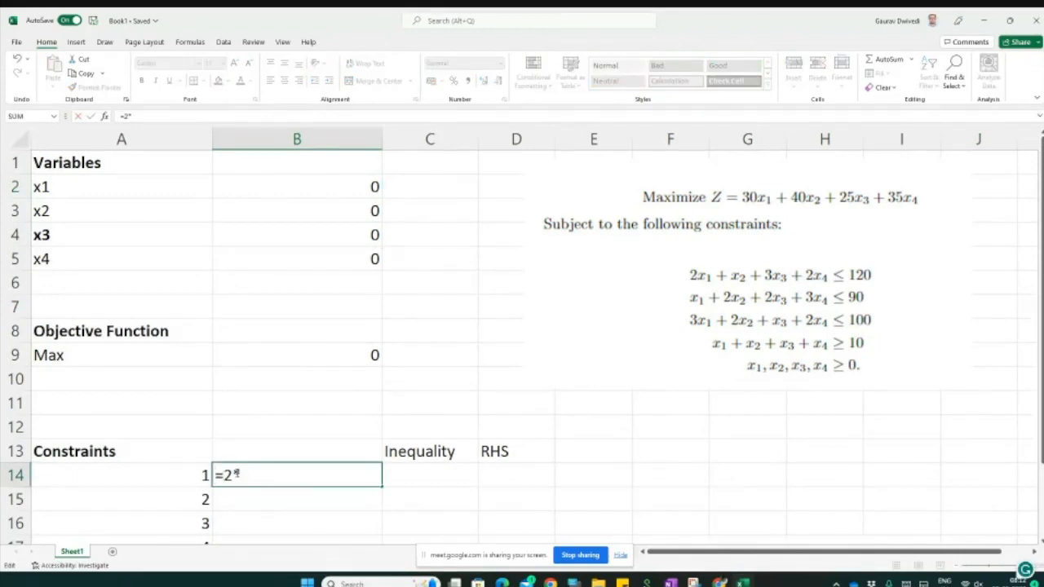
click(371, 187)
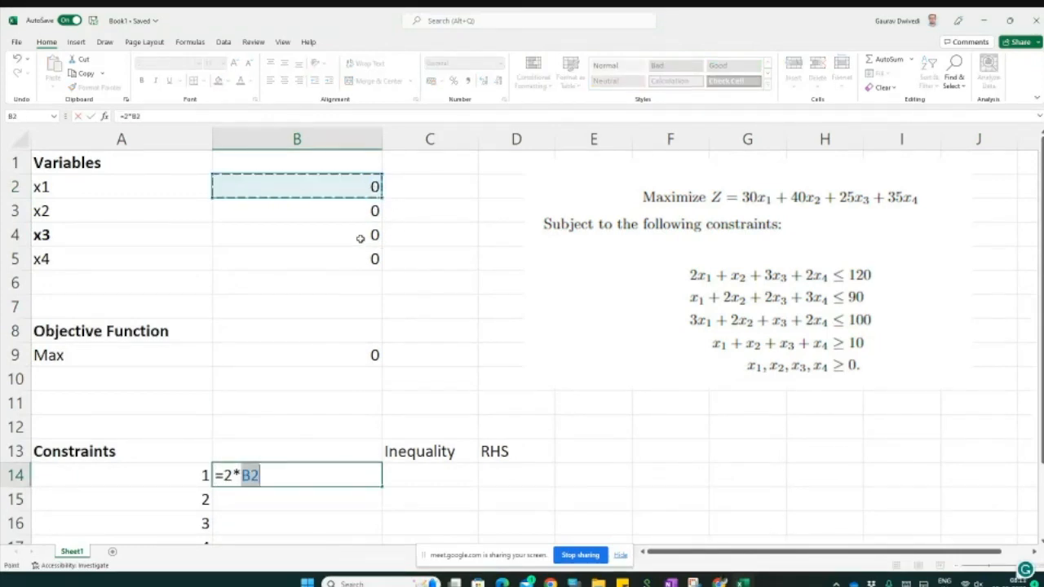
text(+)
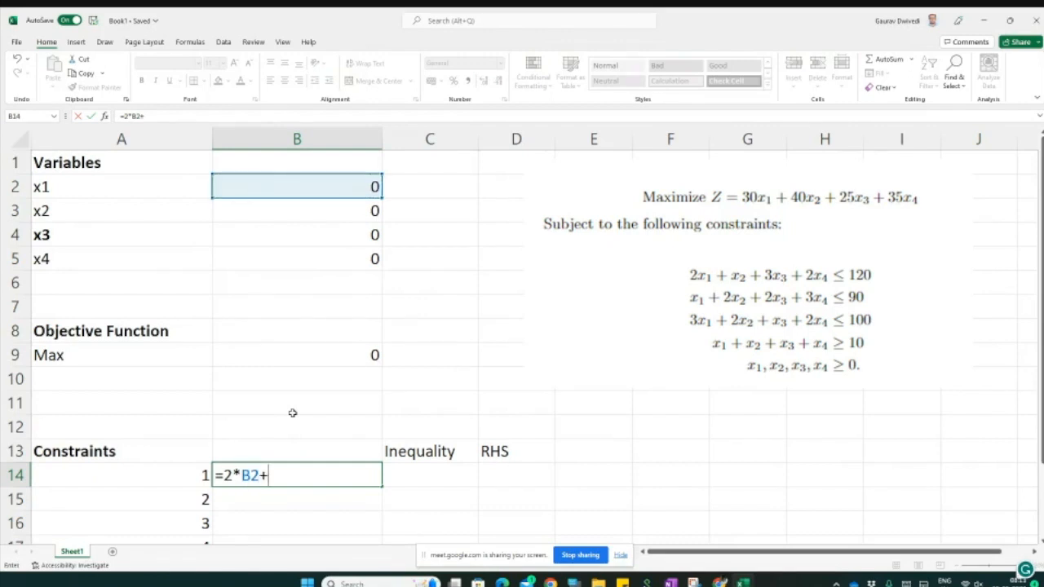
click(315, 213)
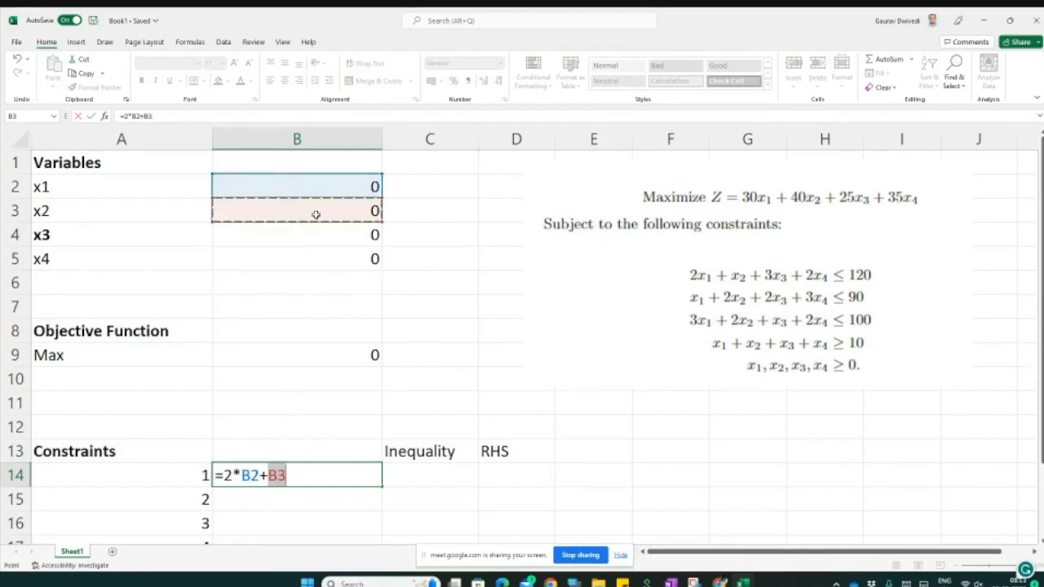
text(+3*)
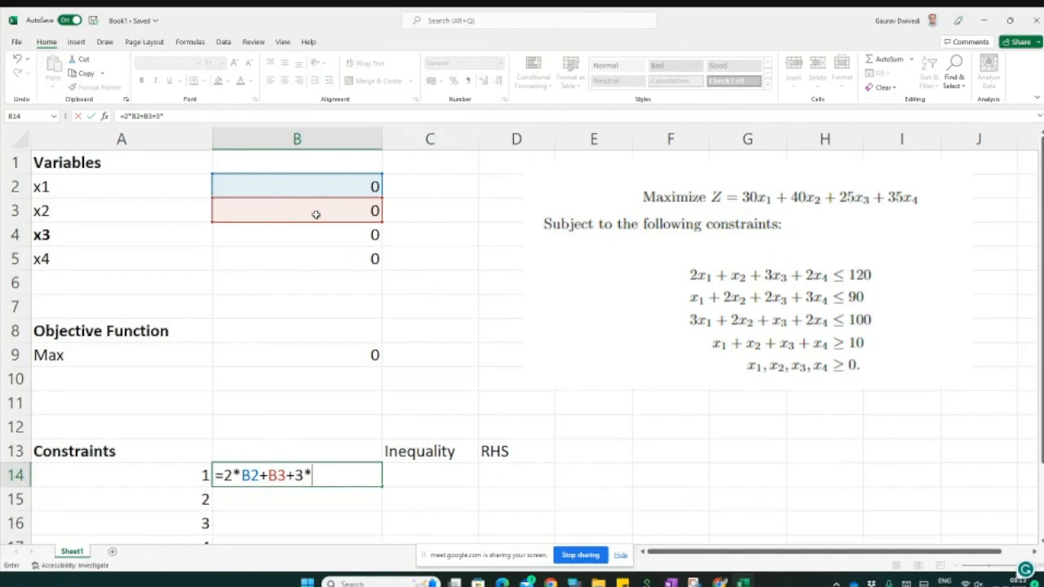
click(316, 239)
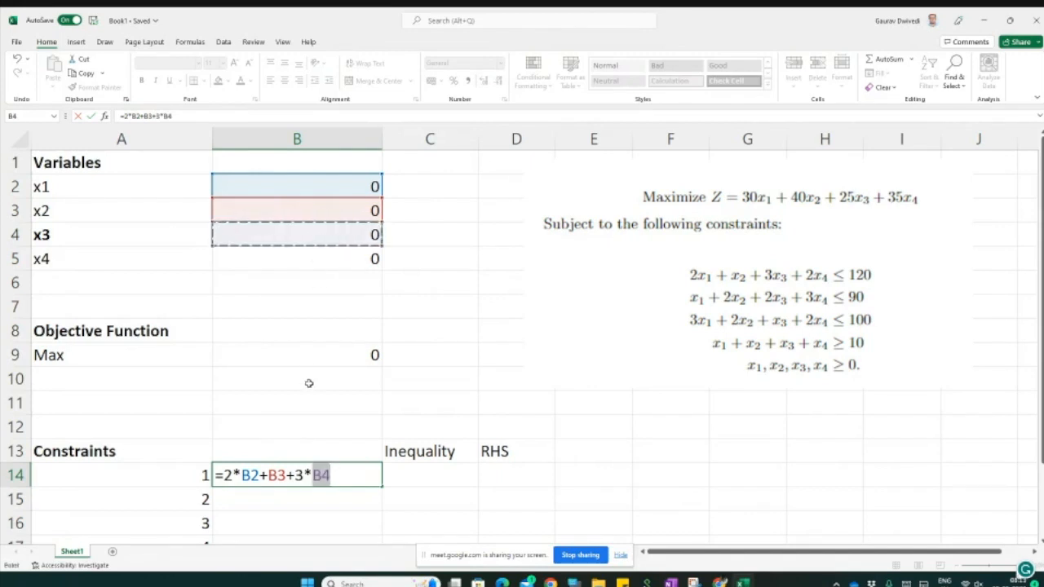
click(340, 478)
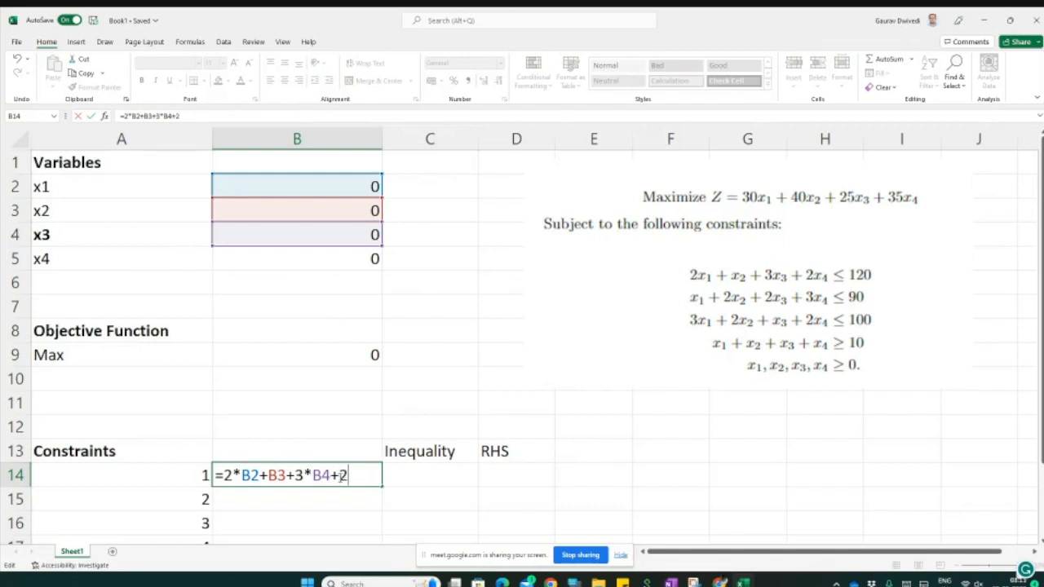
text(+2*)
click(318, 261)
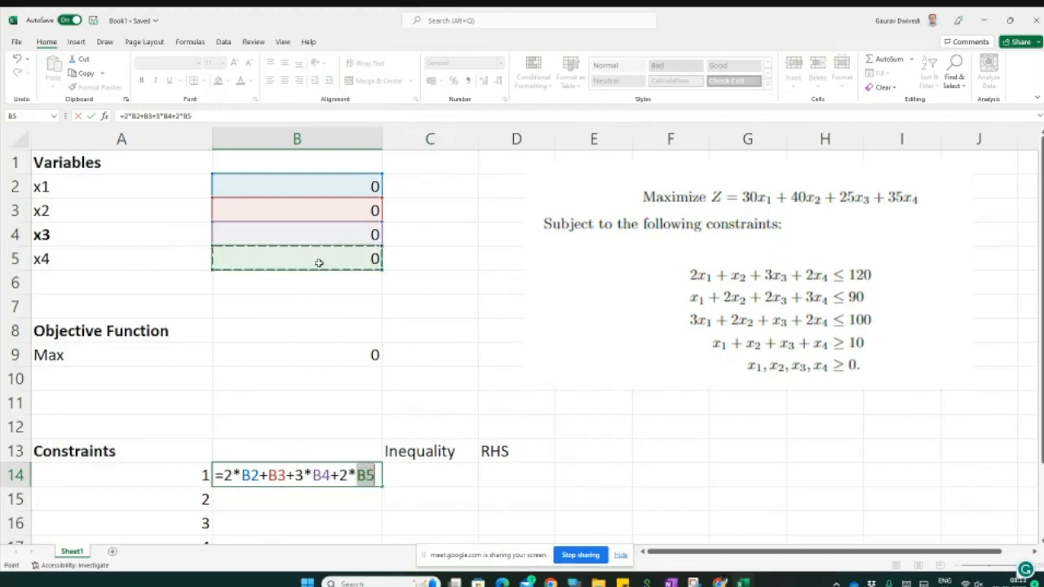
key(Return)
Step: Set the first constraint's inequality to <= and its RHS to 120 in cells C14 and D14
key(Up)
key(Right)
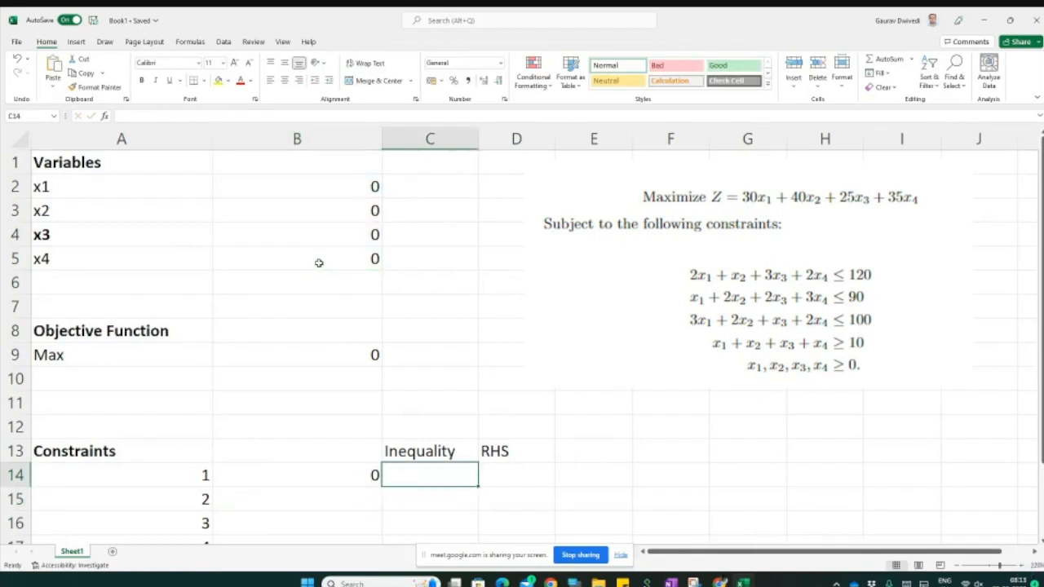
text(<=)
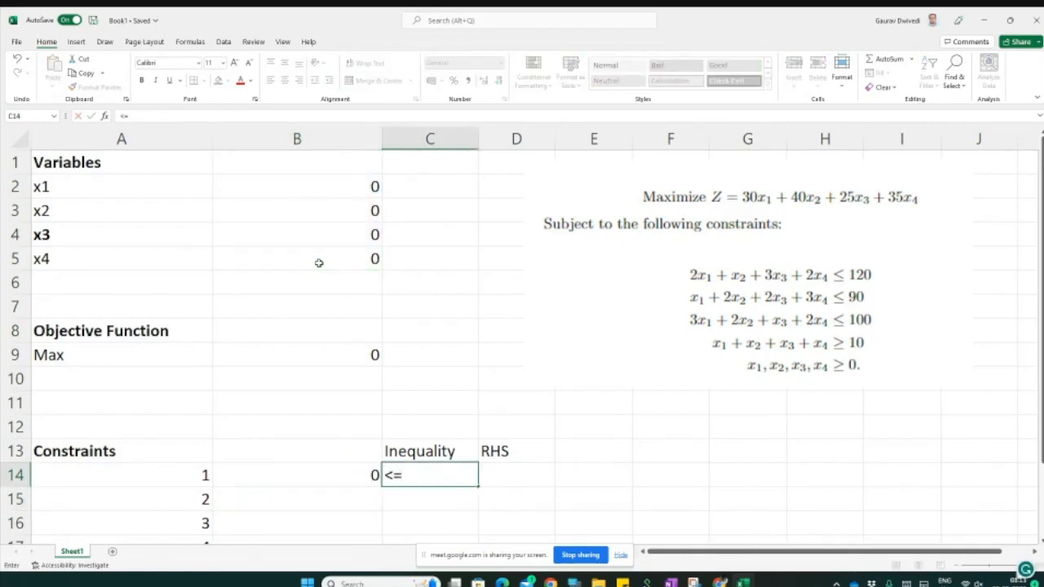
key(Tab)
text(120)
key(Return)
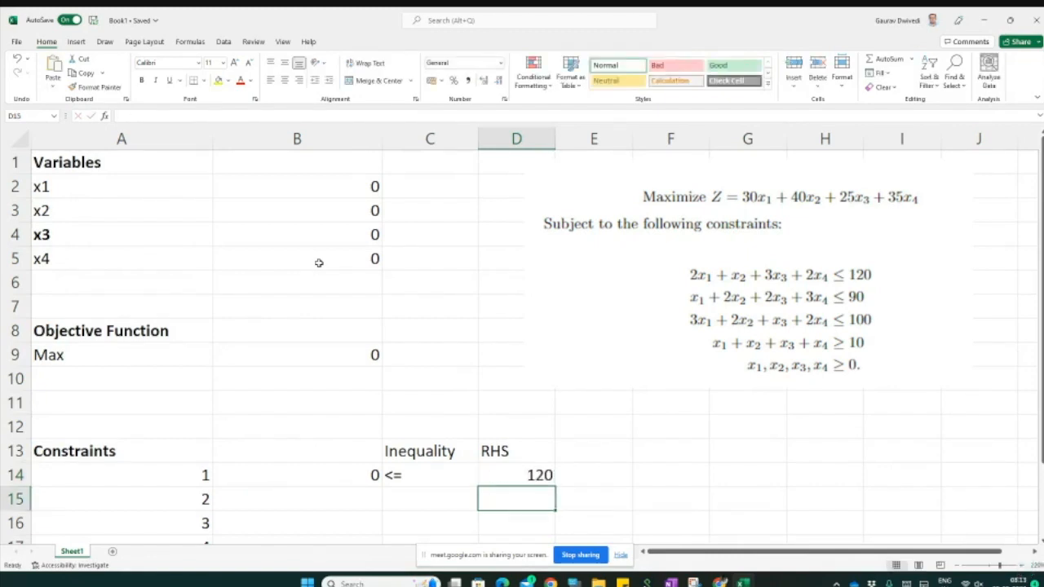
Step: Enter the second constraint's left-hand side formula =B2+2*B3+2*B4+3*B5 in cell B15
click(313, 504)
double_click(313, 504)
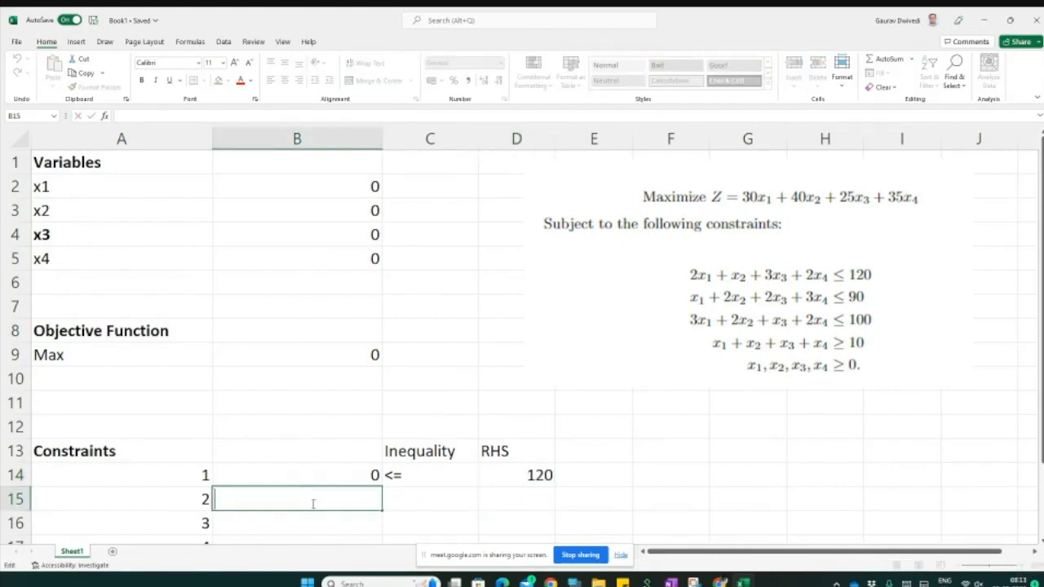
text(=)
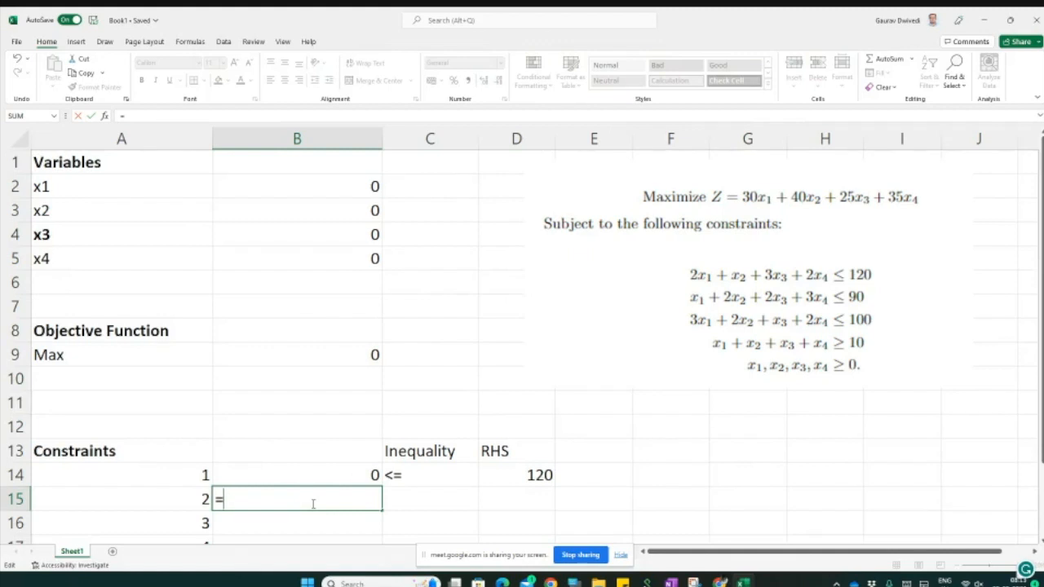
click(341, 186)
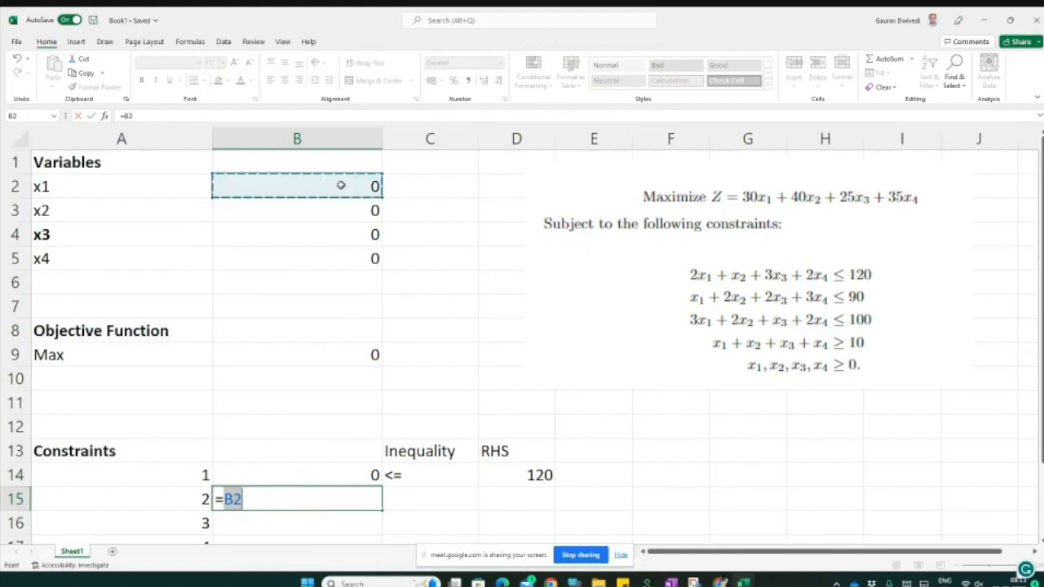
text(+)
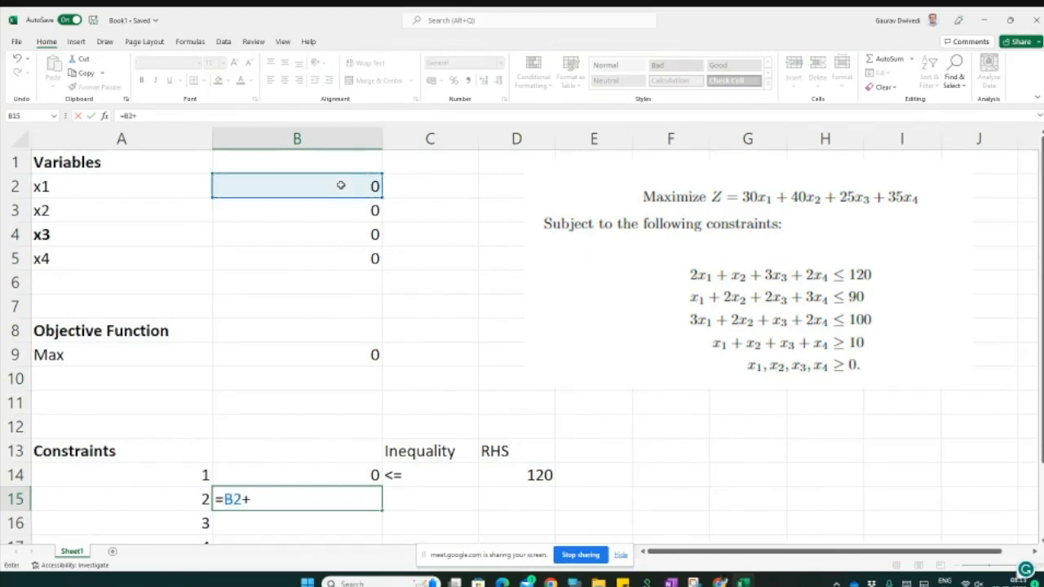
text(2*)
click(331, 208)
text(+2*)
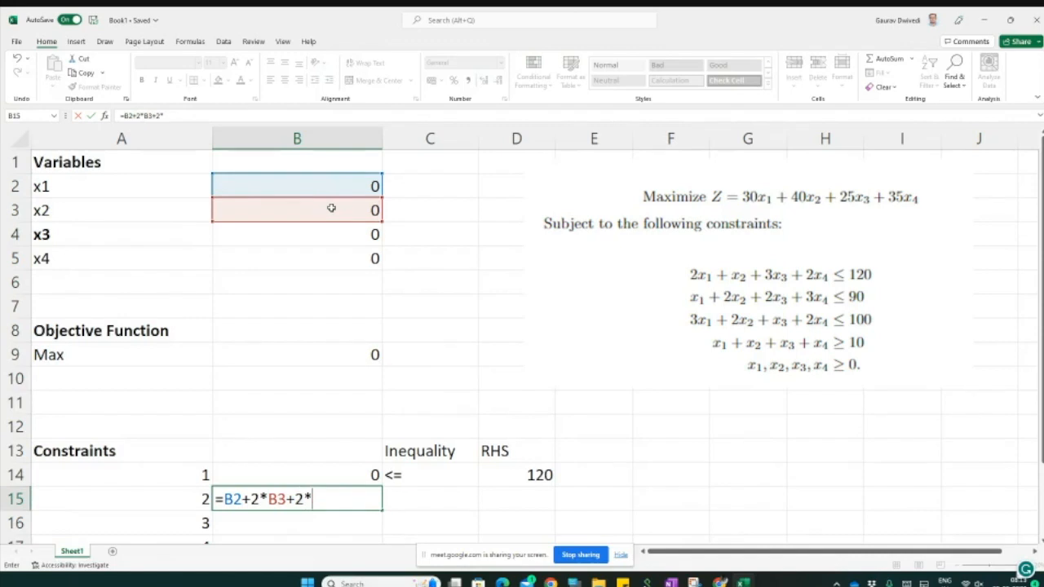
click(338, 245)
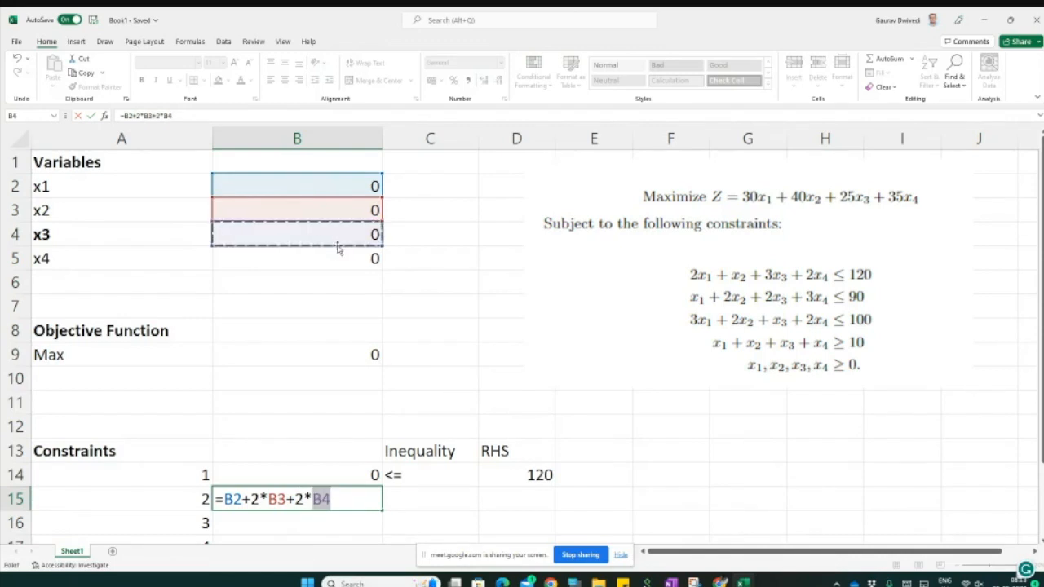
text(+3)
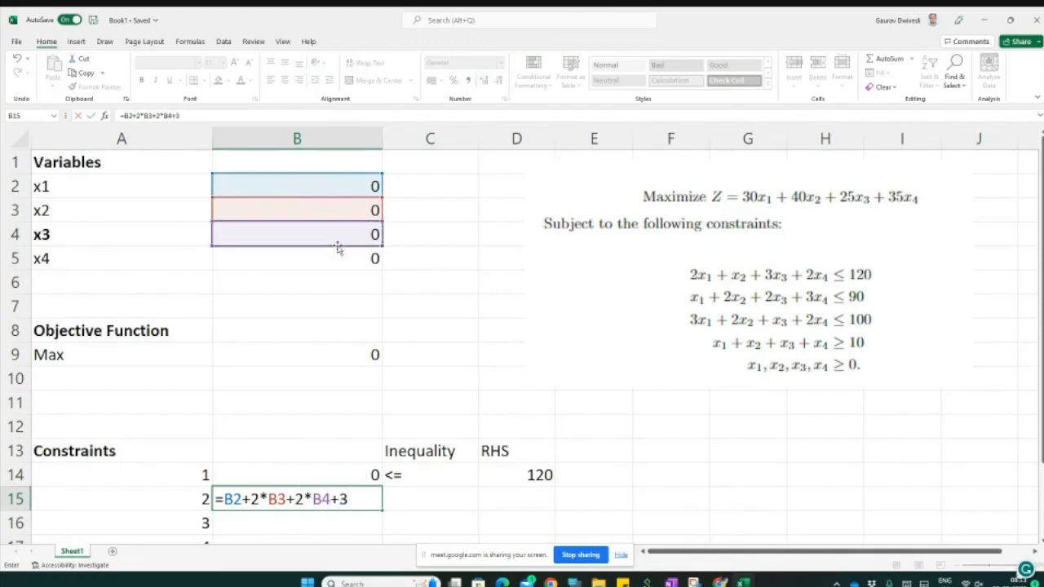
click(347, 258)
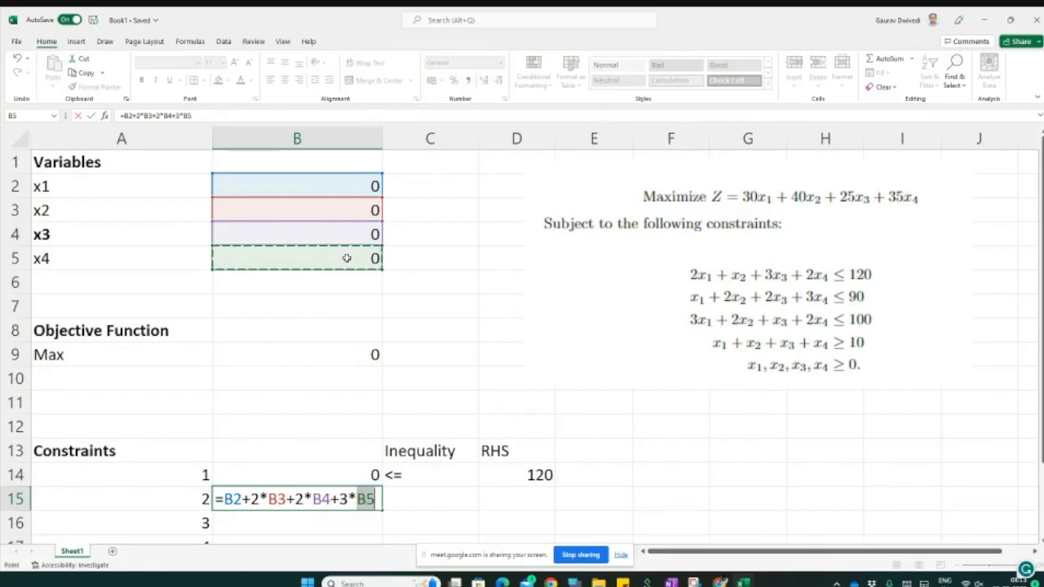
key(Return)
Step: Set the second constraint's inequality to <= and its RHS to 90 in cells C15 and D15
key(Up)
key(Right)
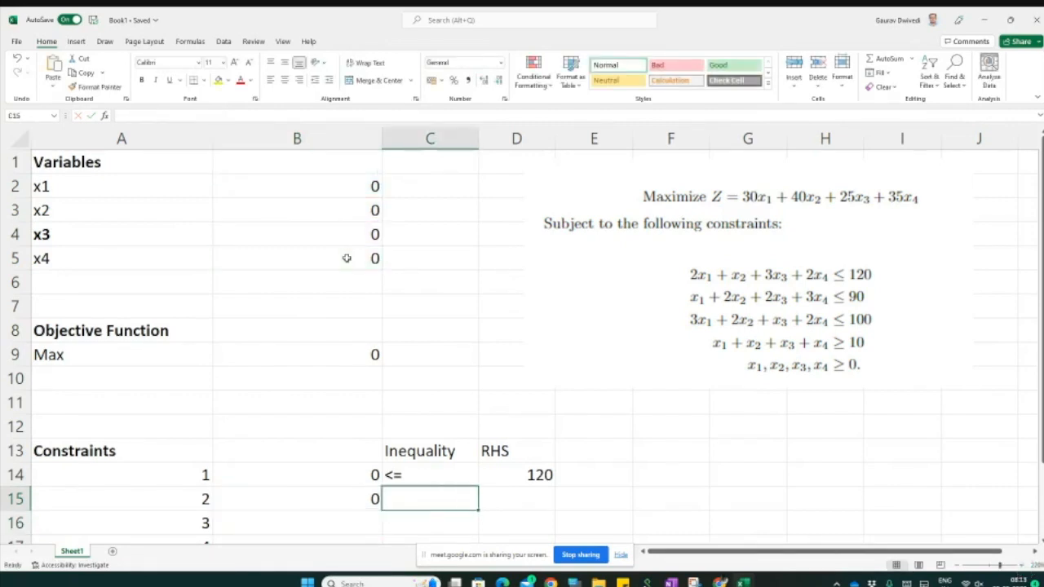
text(<=)
key(Tab)
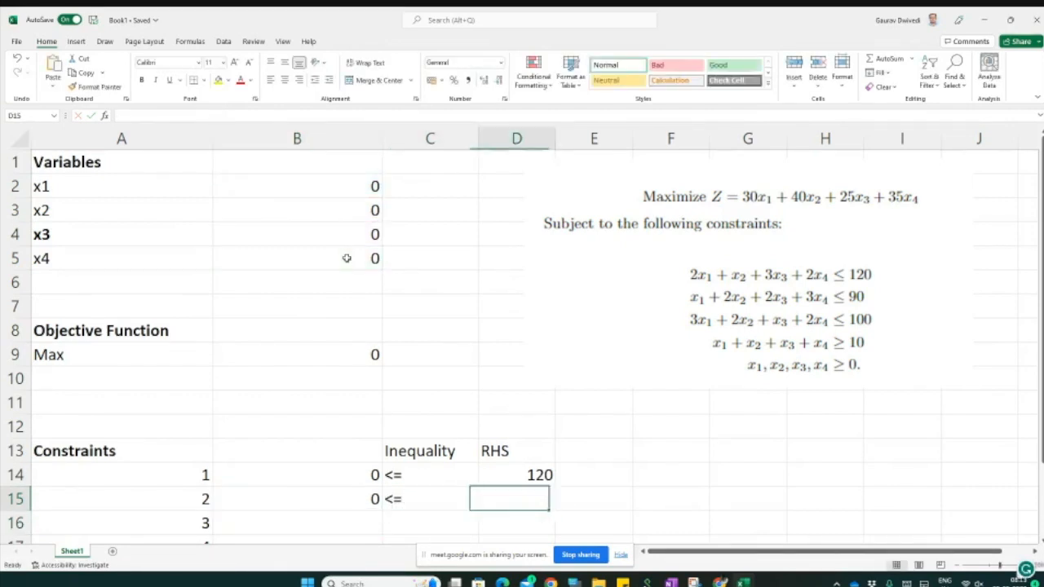
text(90)
key(Return)
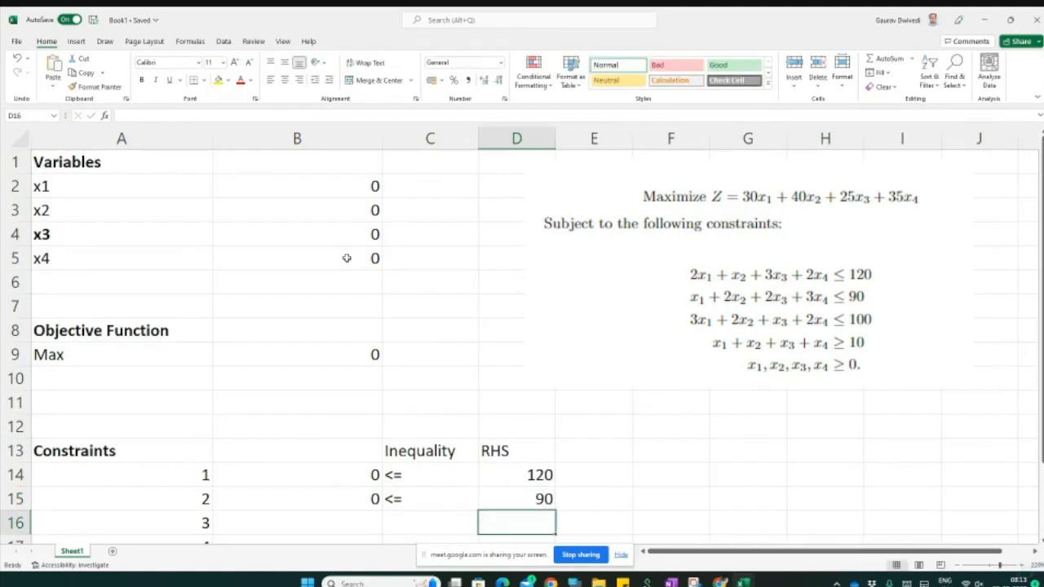
Step: Enter the third constraint's left-hand side formula =3*B2+2*B3+B4+2*B5 in cell B16
key(Left)
key(Left)
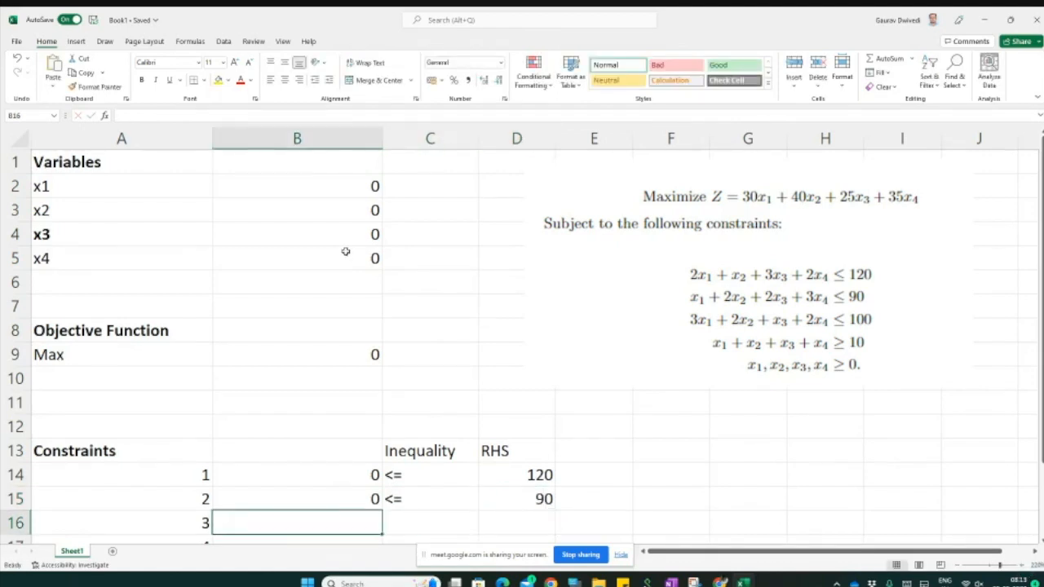
text(=3*)
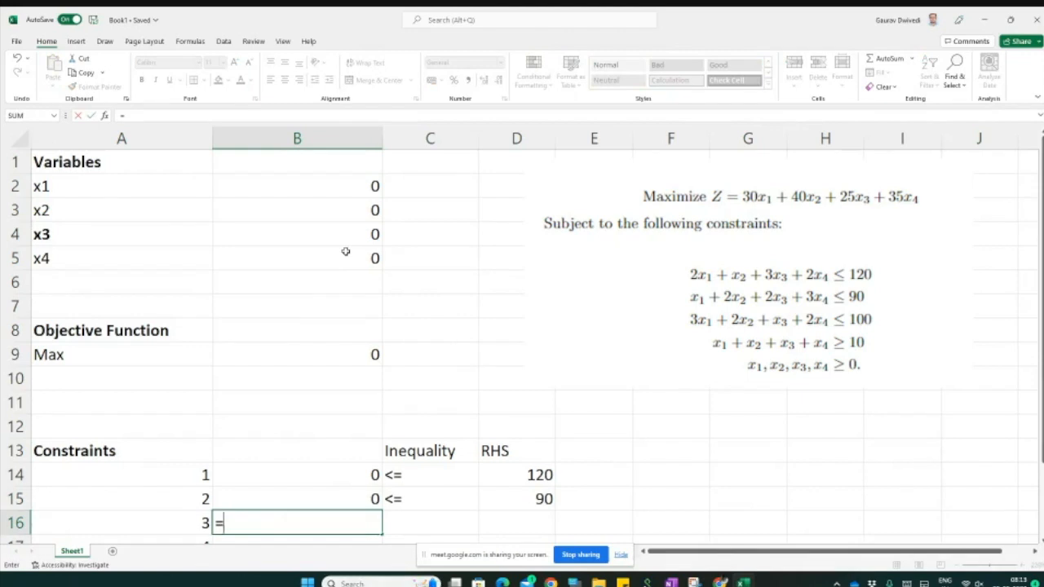
click(337, 183)
text(+)
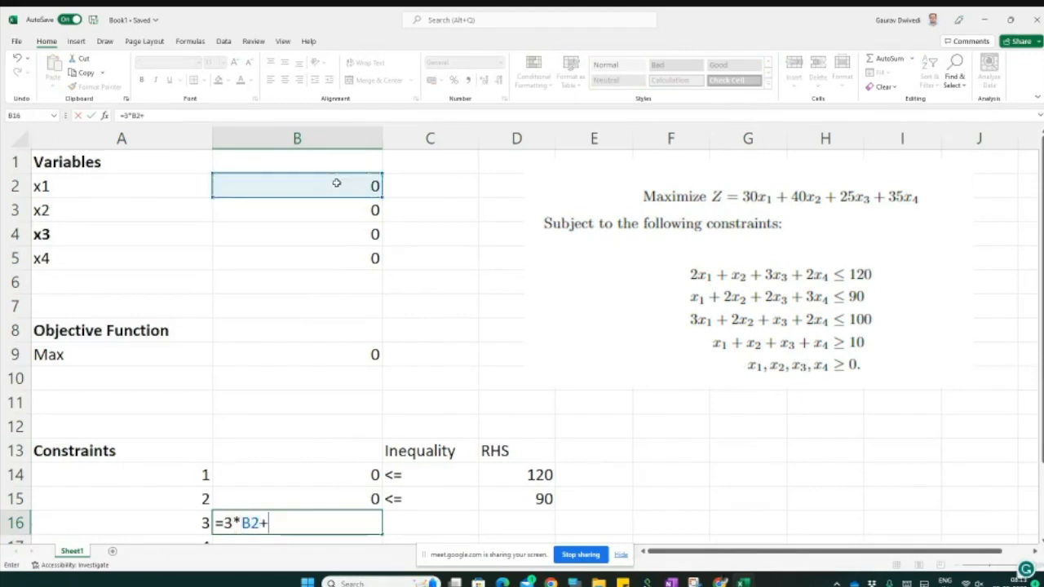
text(2*)
click(339, 208)
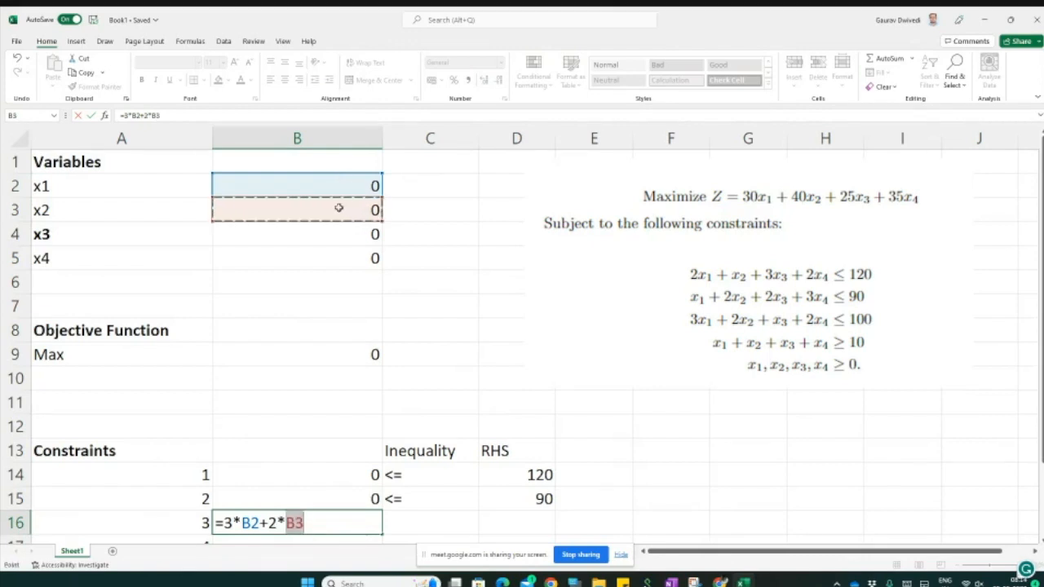
text(+)
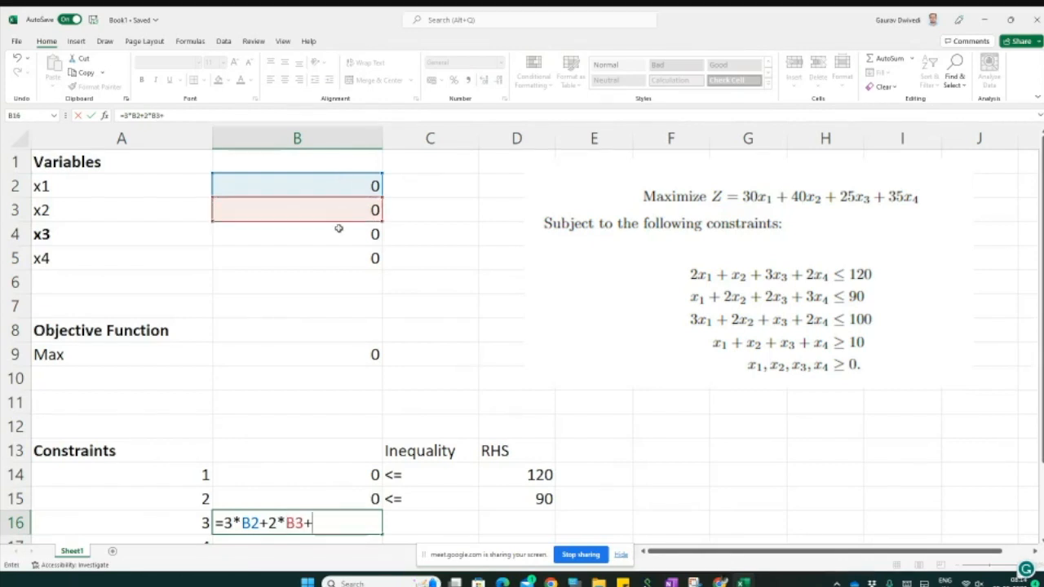
click(338, 229)
text(+2*)
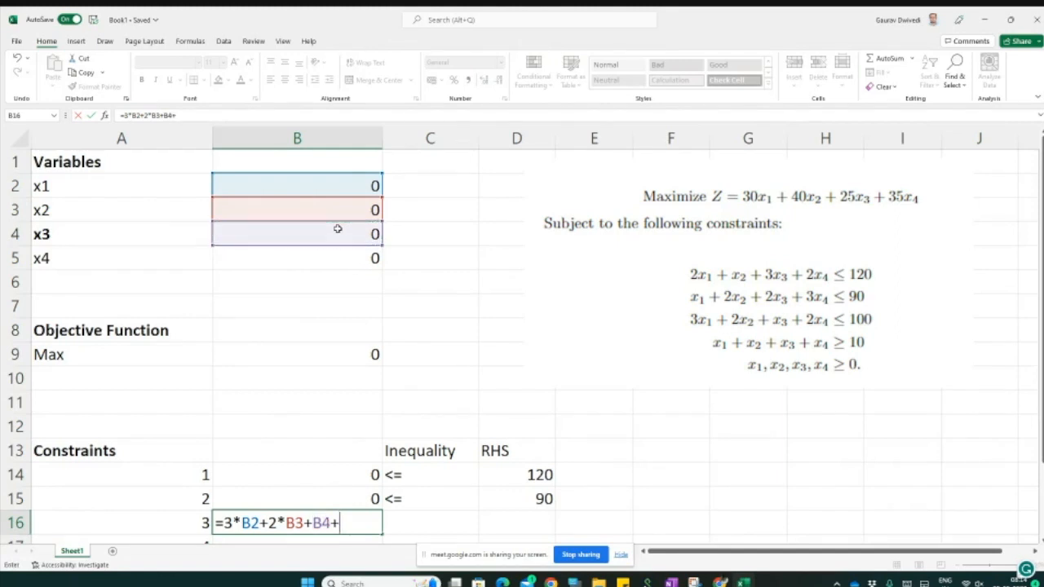
click(332, 253)
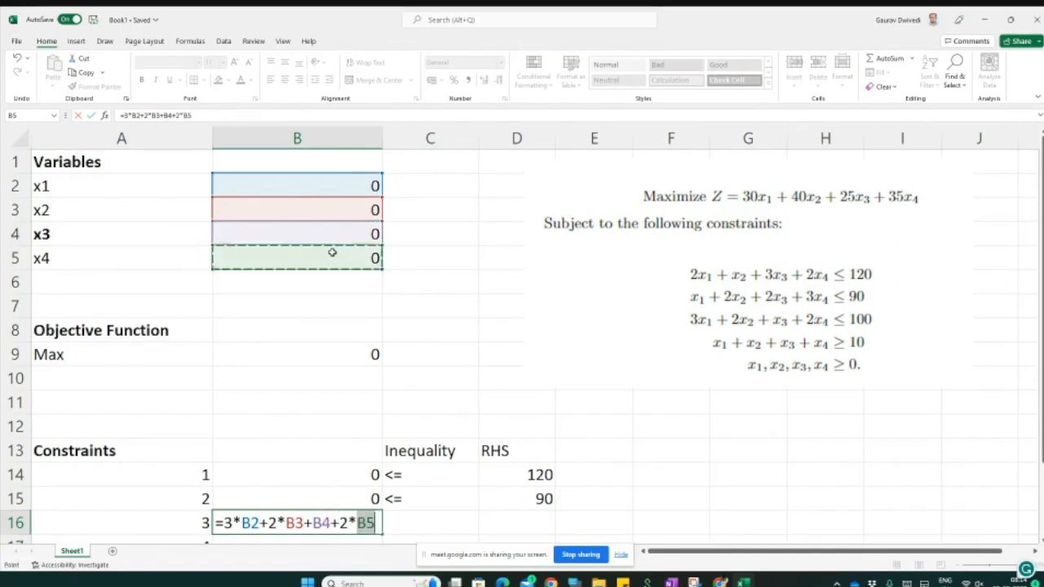
key(Return)
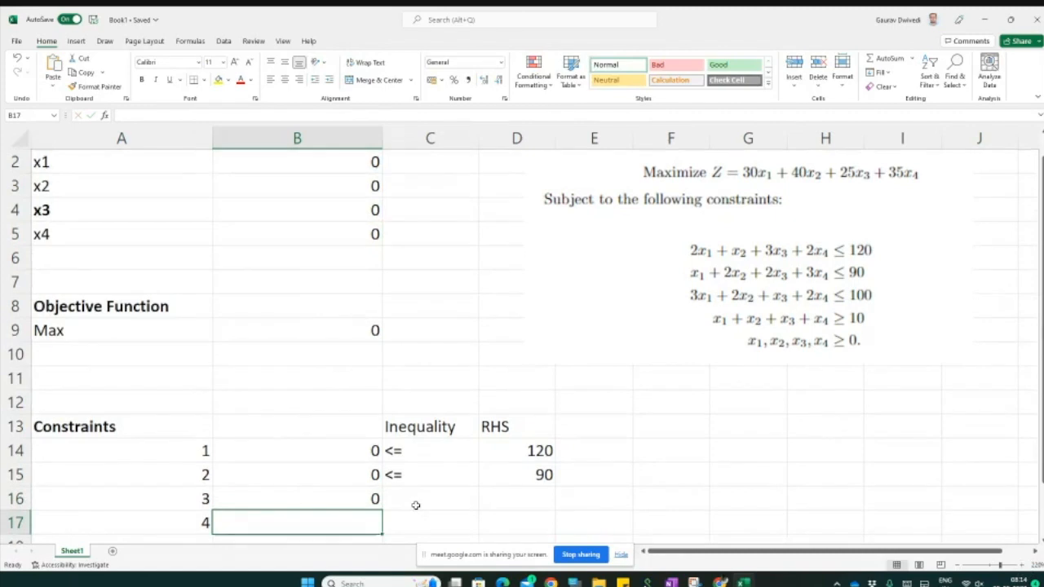
Step: Set the third constraint's inequality to <= and its RHS to 100 in cells C16 and D16
click(416, 505)
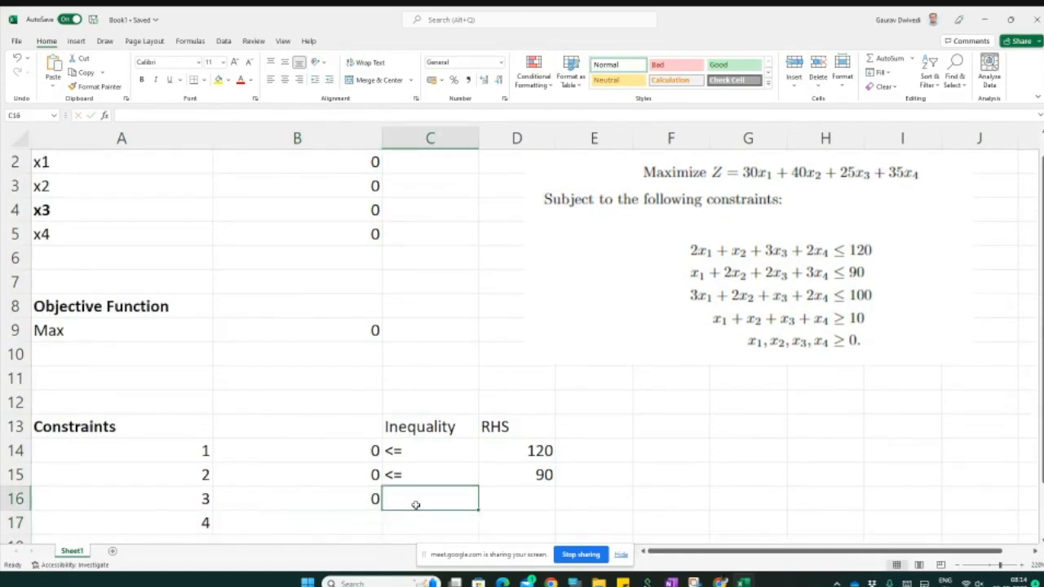
text(<=)
key(Tab)
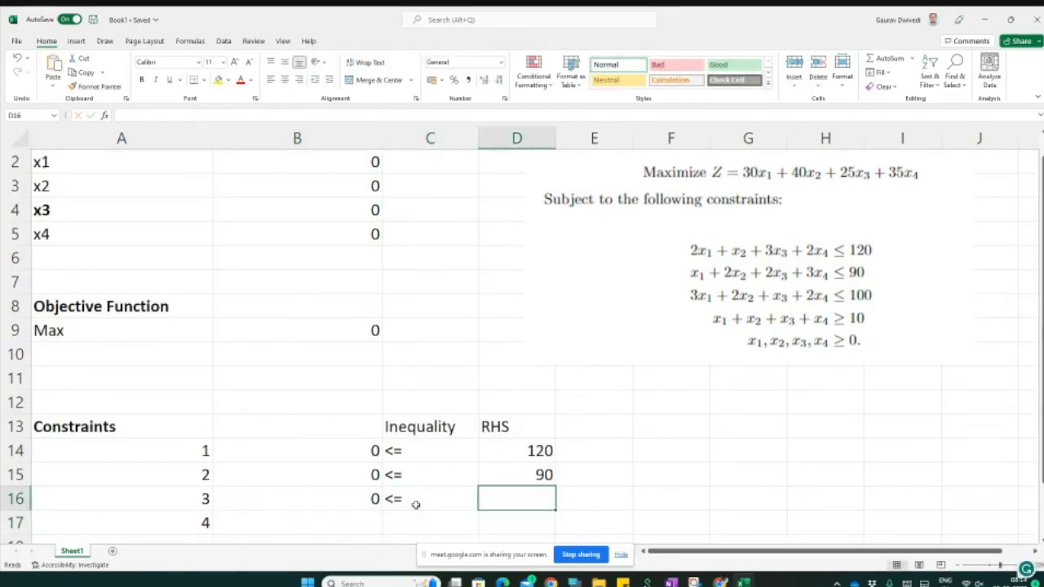
text(100)
key(Return)
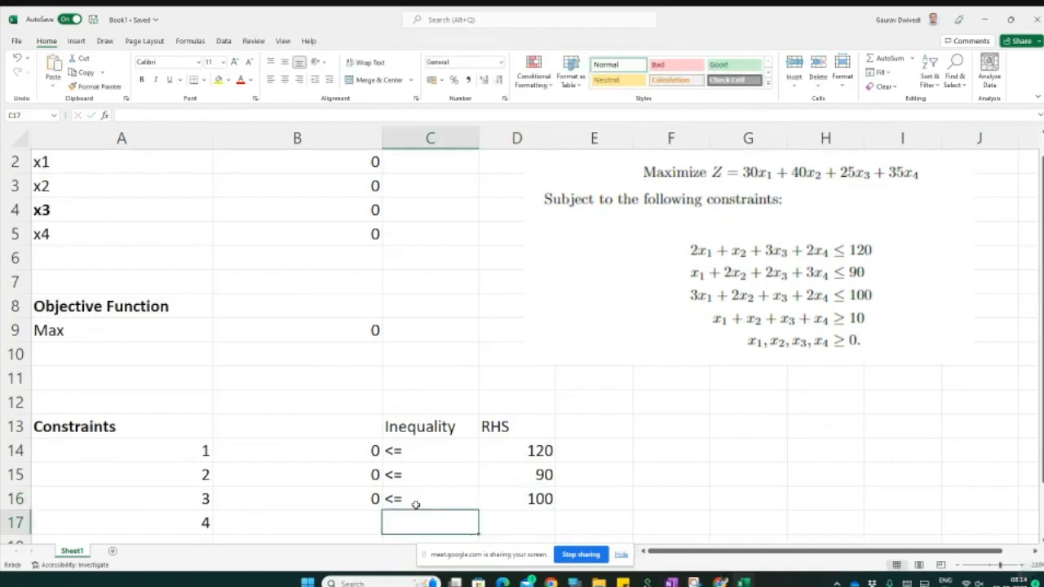
Step: Enter the fourth constraint's left-hand side formula =B2+B3+B4+B5 in cell B17
key(Left)
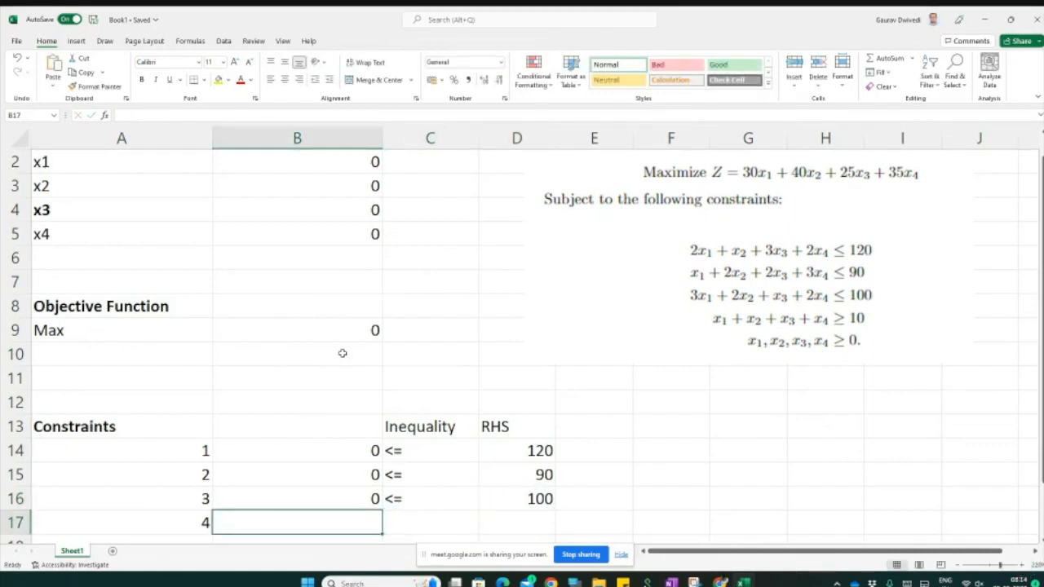
text(=)
click(345, 160)
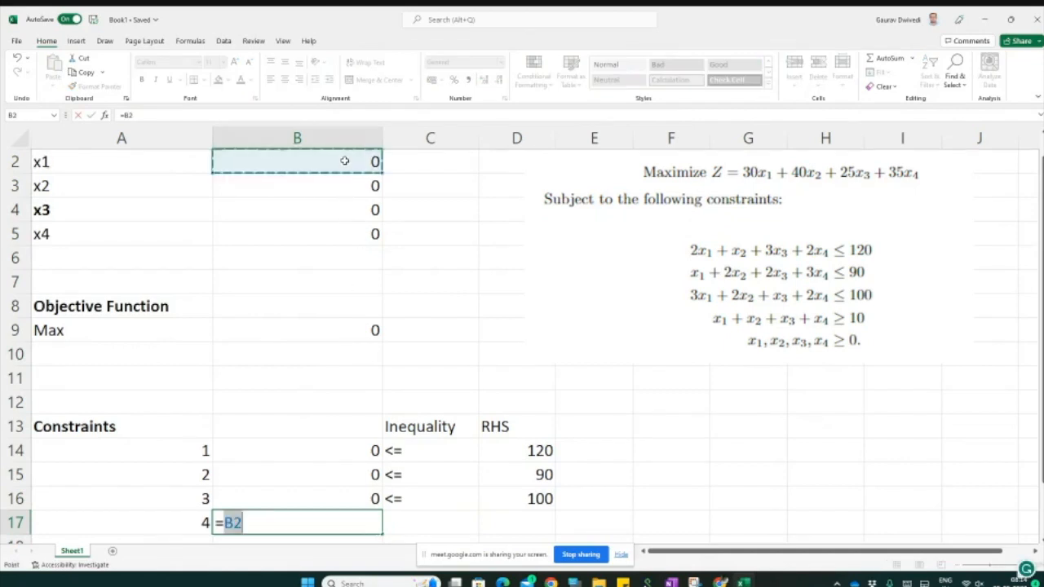
text(+)
click(345, 183)
text(+)
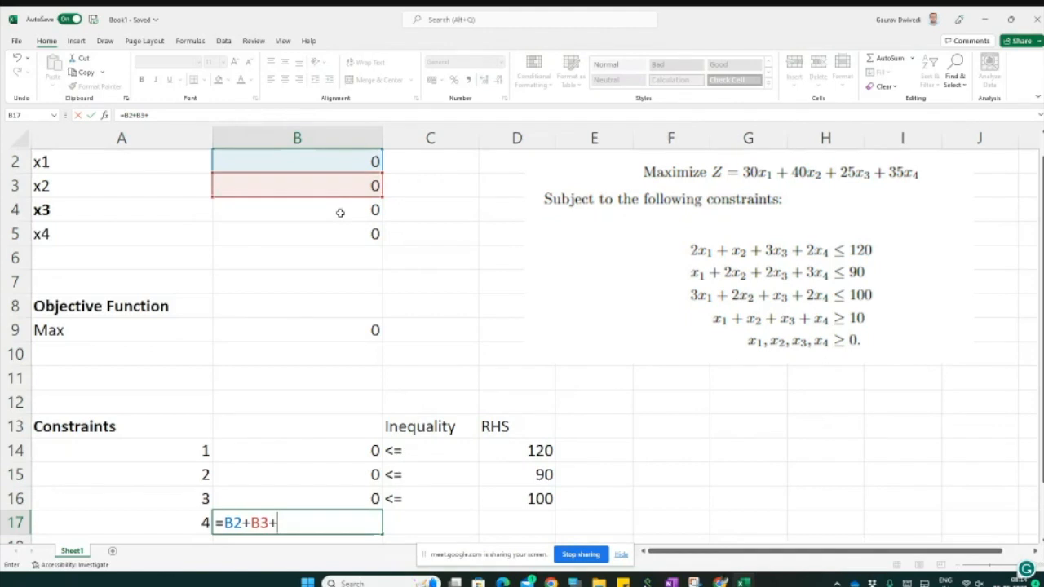
click(340, 213)
text(+)
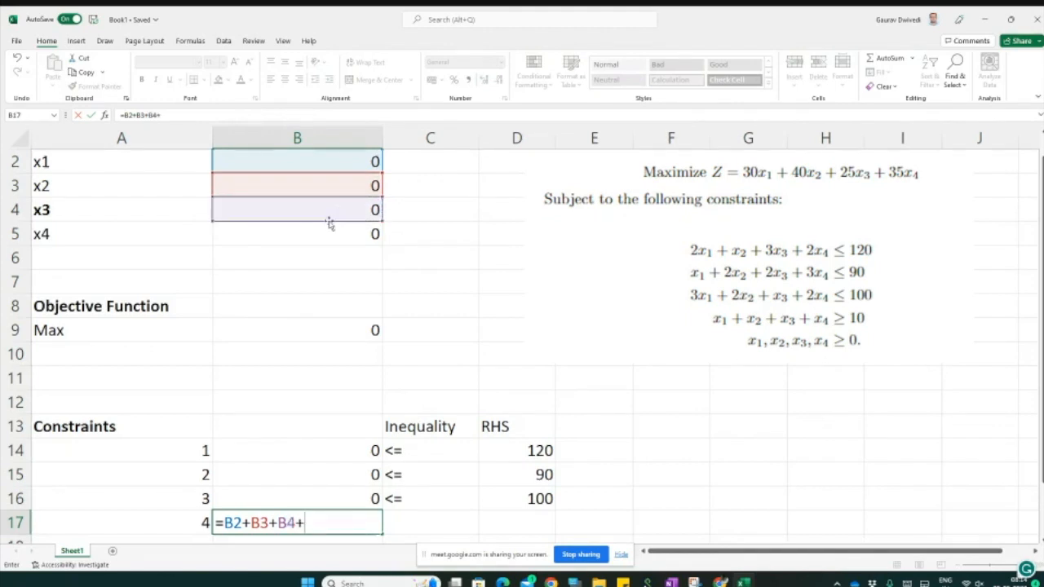
click(329, 232)
key(Return)
Step: Set the fourth constraint's inequality to >= and its RHS to 10 in cells C17 and D17
key(Right)
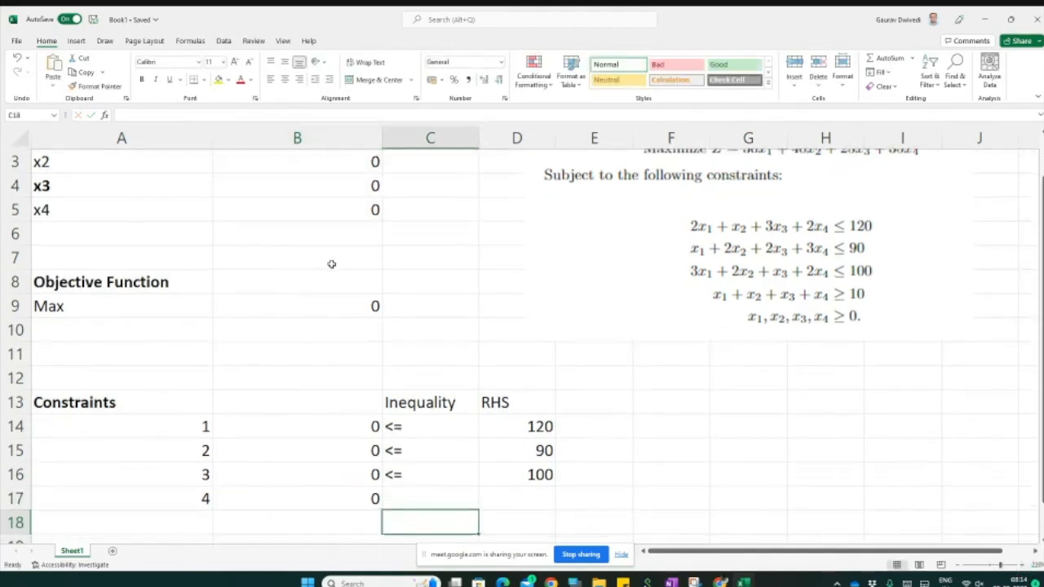
key(Up)
text(>=)
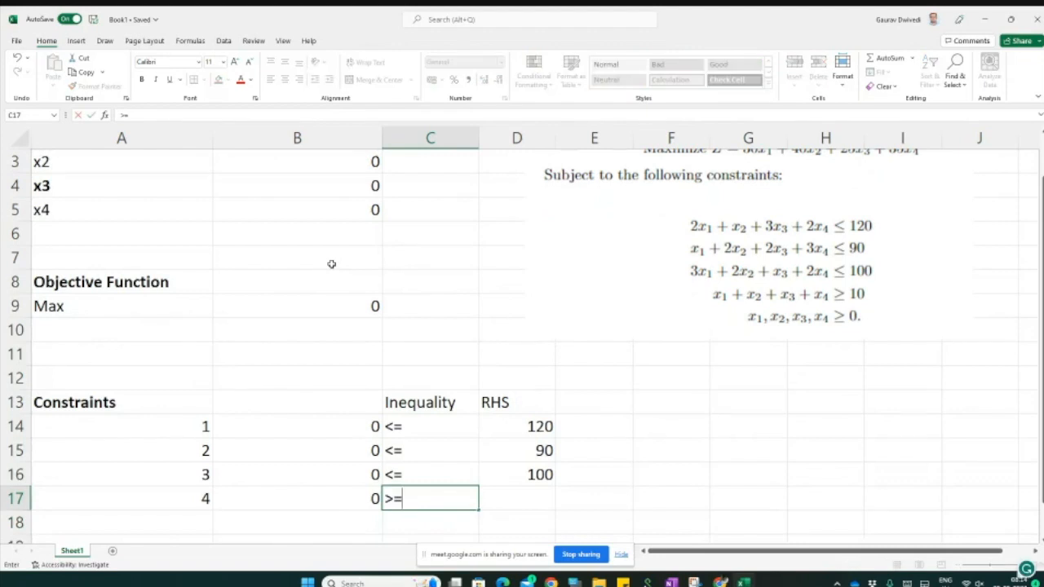
click(510, 501)
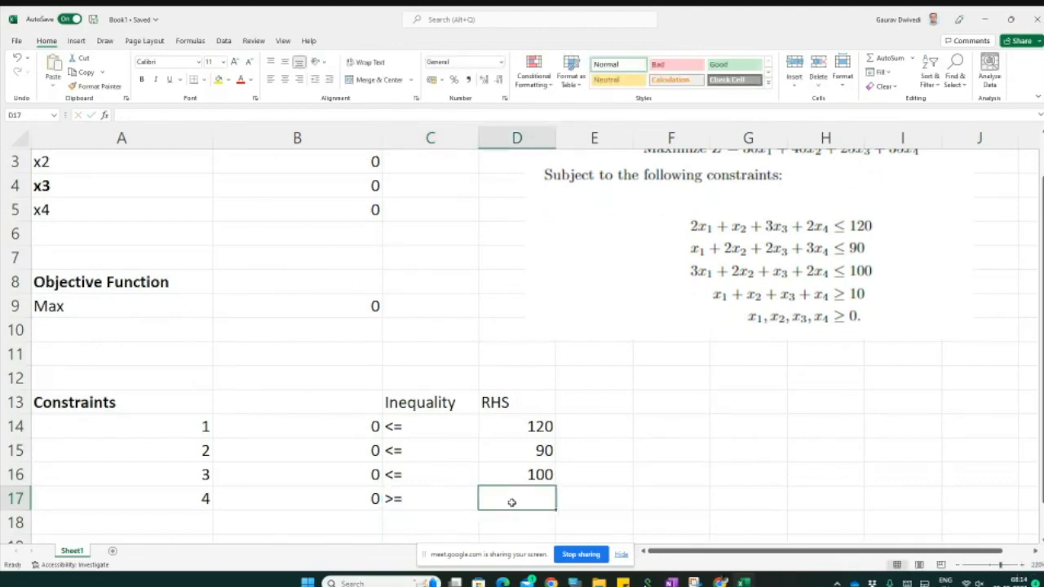
text(10)
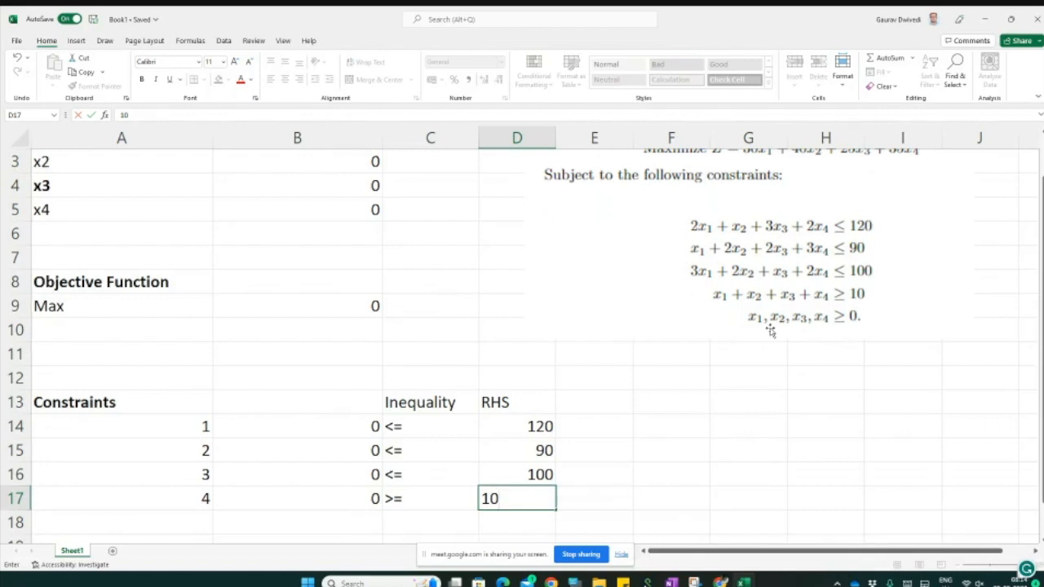
key(Return)
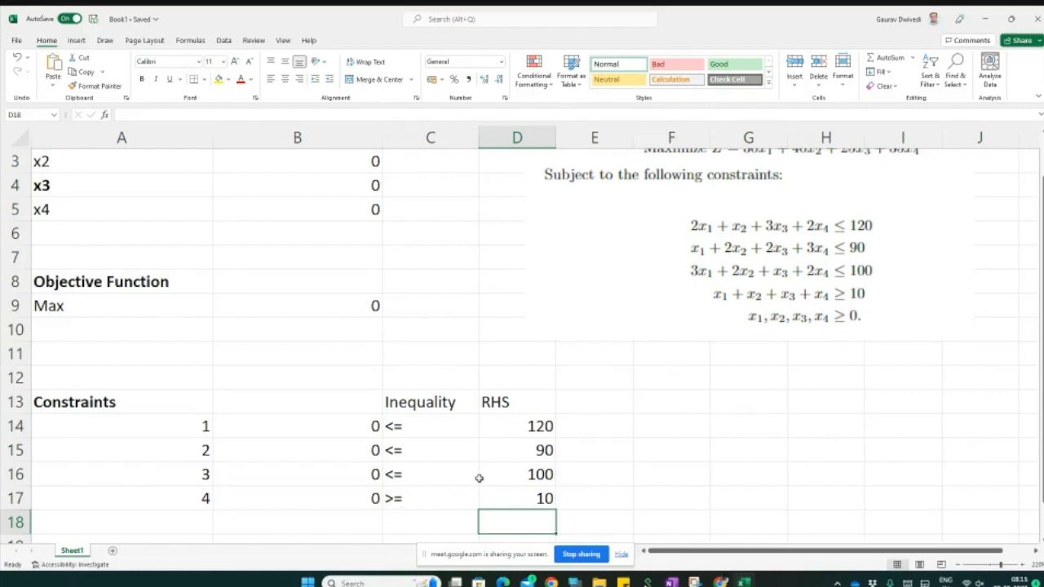
Step: Open Solver and reset all its previous options and cell selections
scroll(479, 478, up, 1)
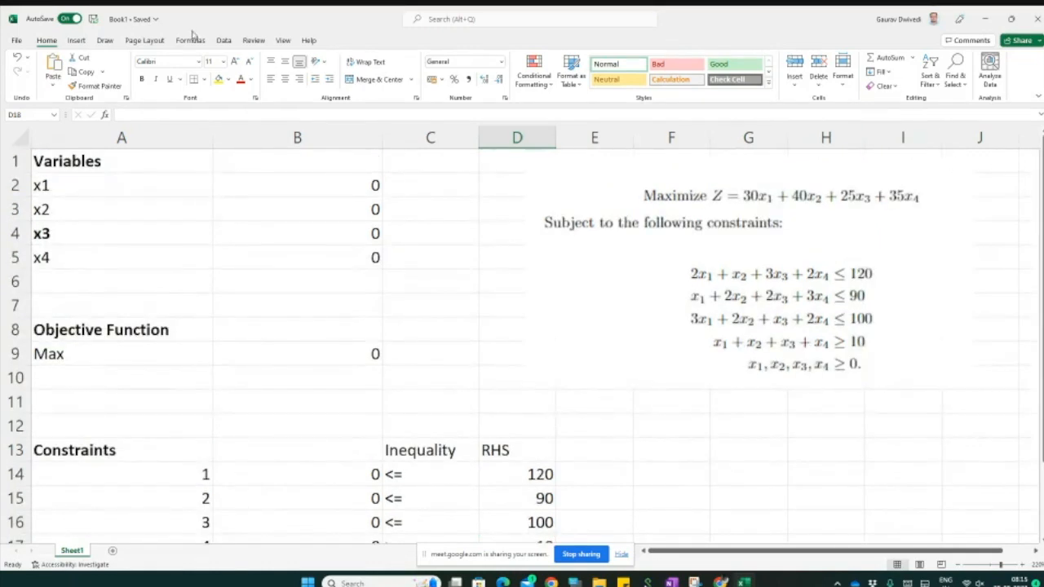
click(224, 40)
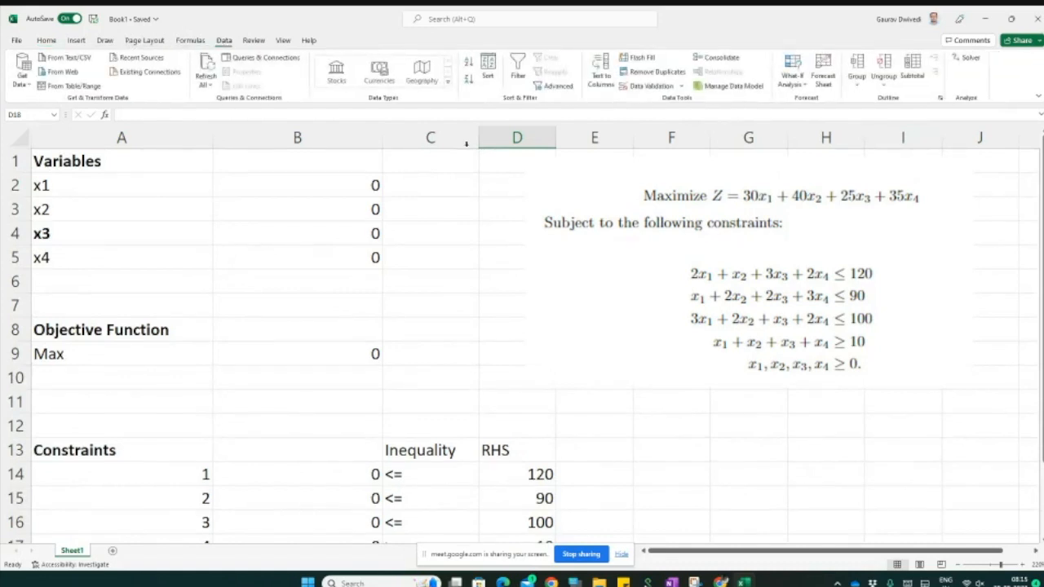
click(967, 58)
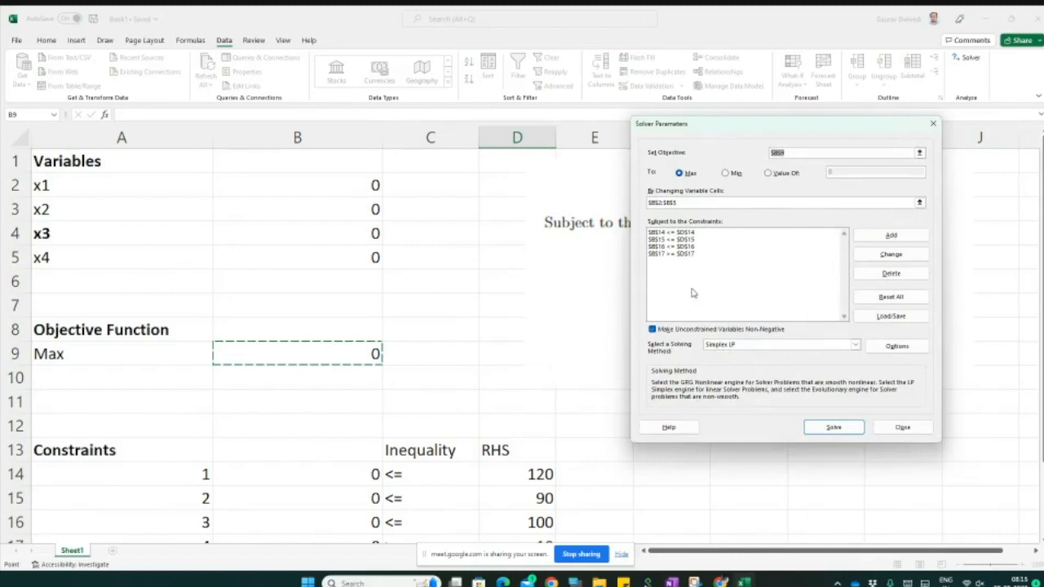
click(889, 299)
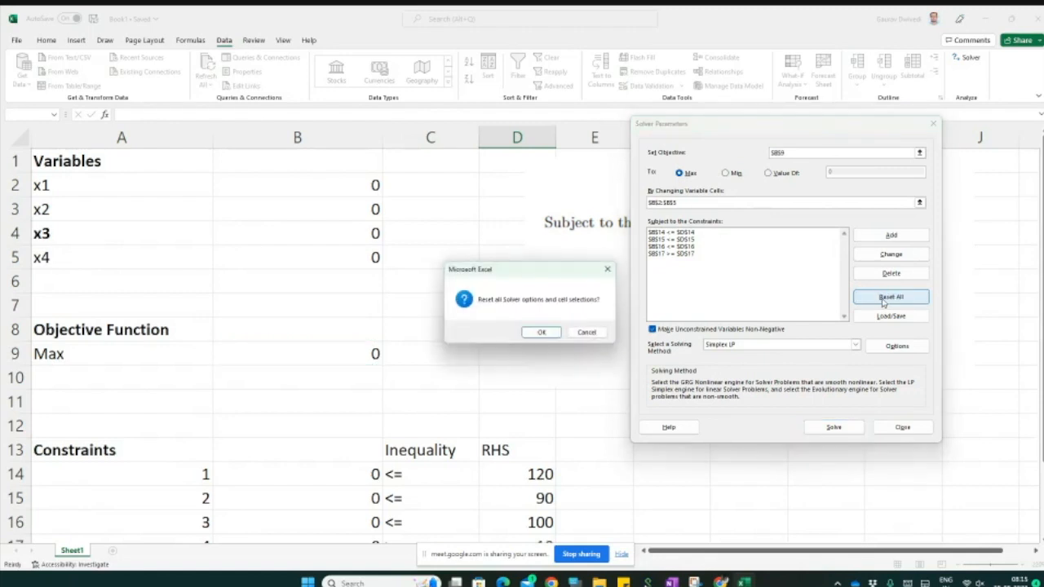
click(541, 333)
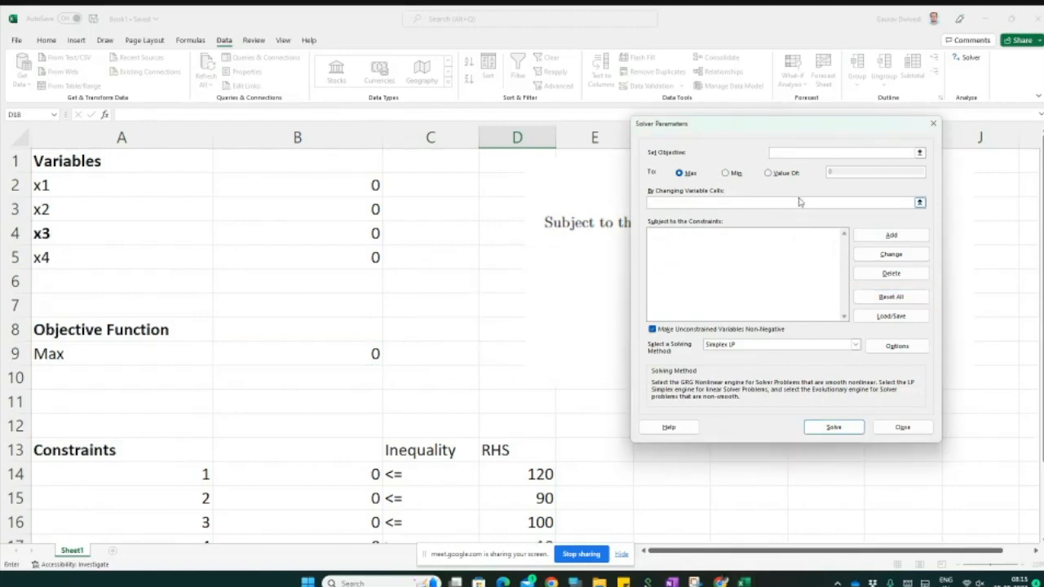
Step: Set the objective cell to B9 for maximization and the changing variable cells to B2:B5
click(782, 152)
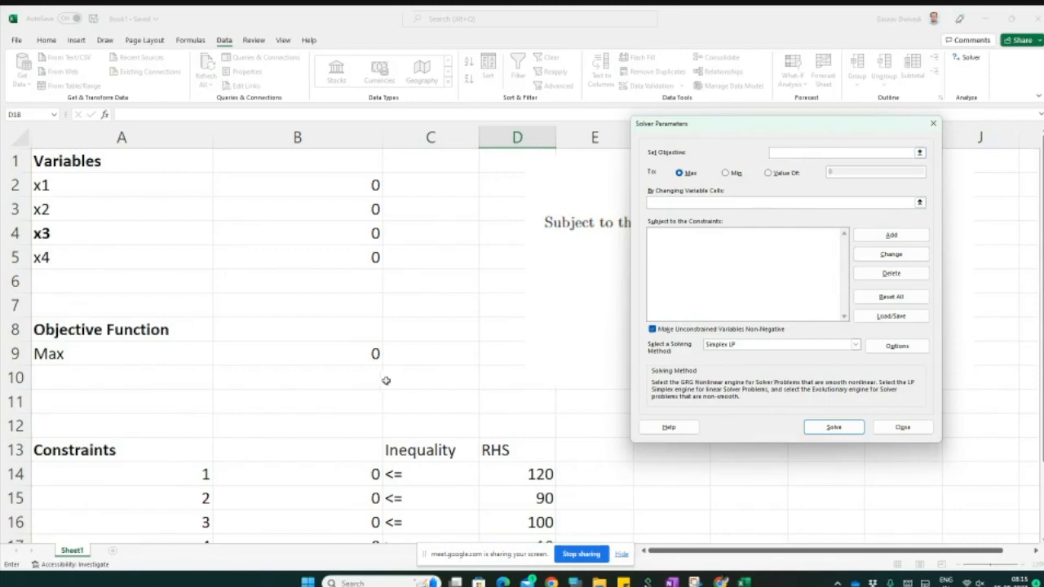
click(338, 351)
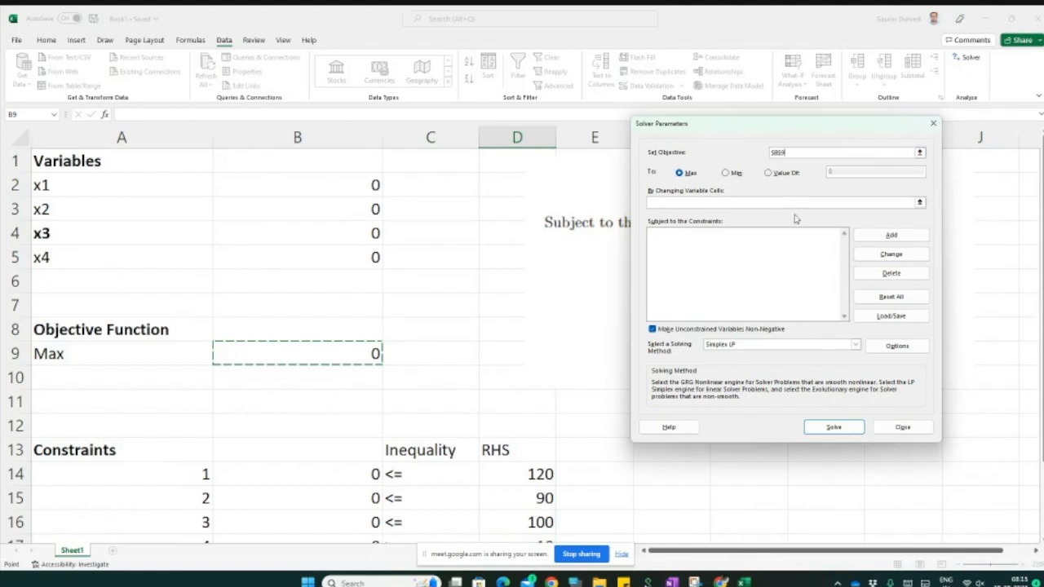
click(642, 137)
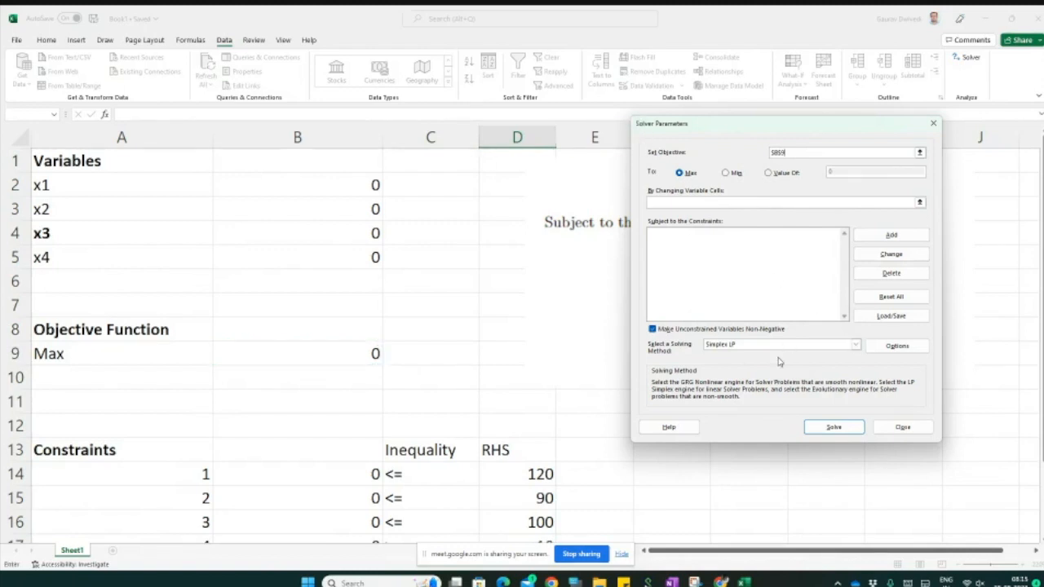
click(685, 201)
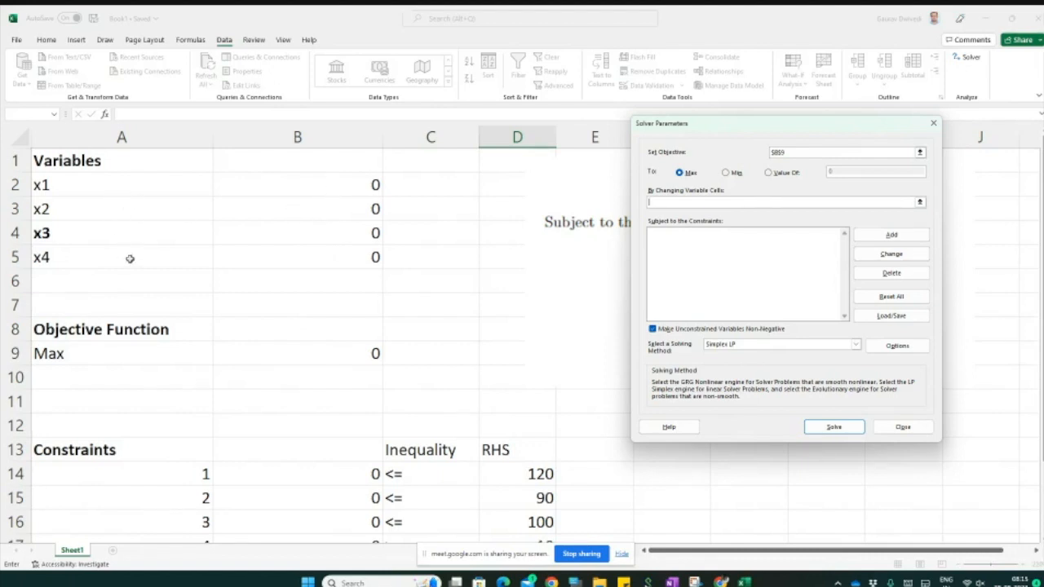
drag(306, 181, 318, 254)
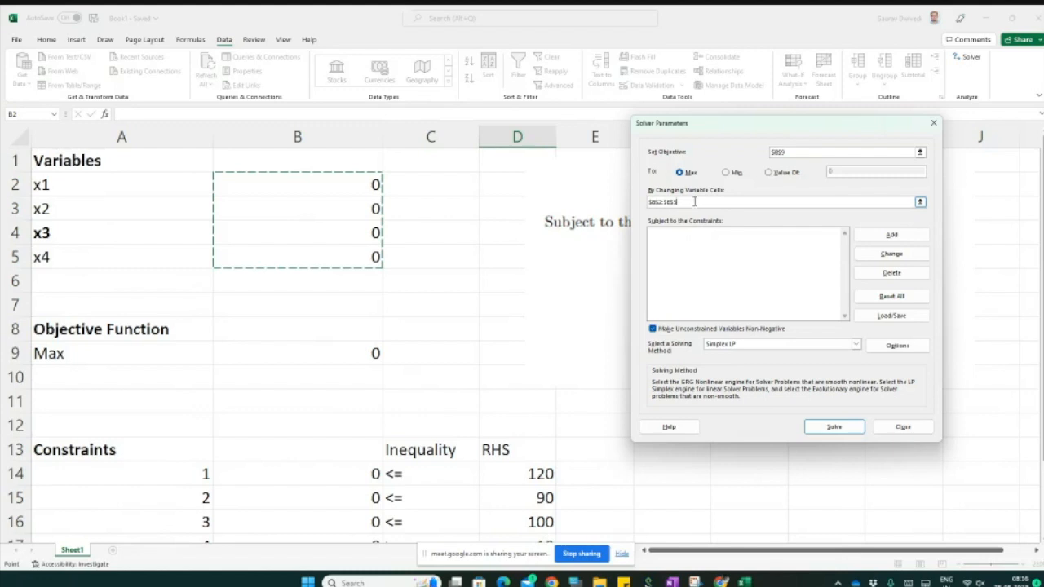
click(696, 252)
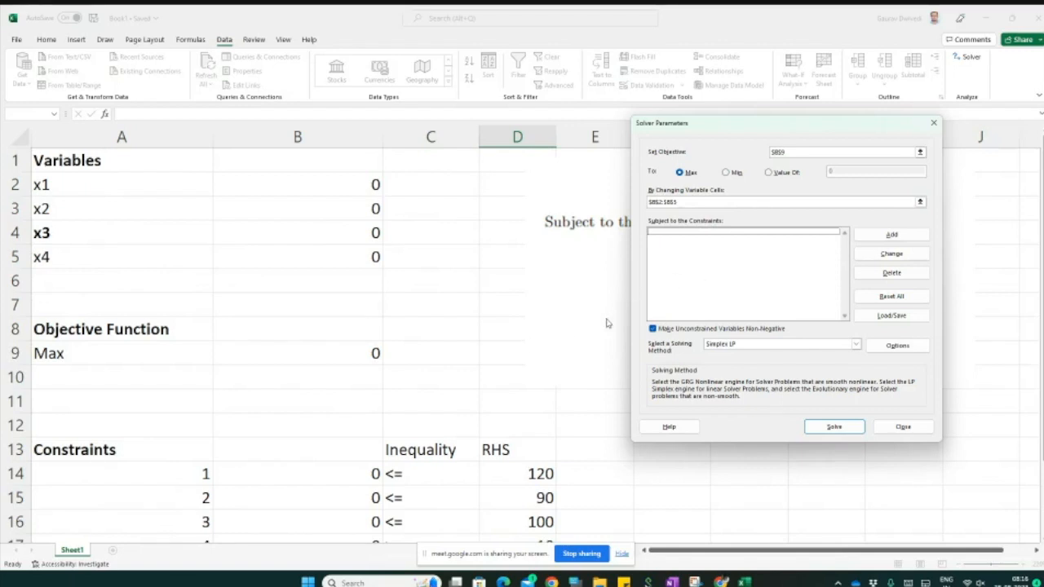
Step: Add the constraint B14 <= D14 in Solver
click(877, 235)
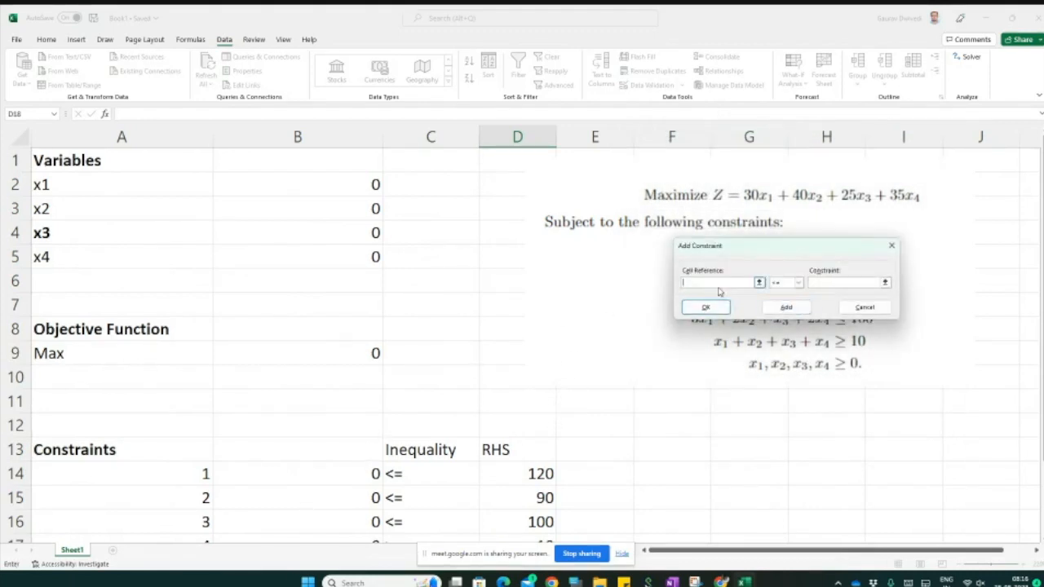
click(346, 478)
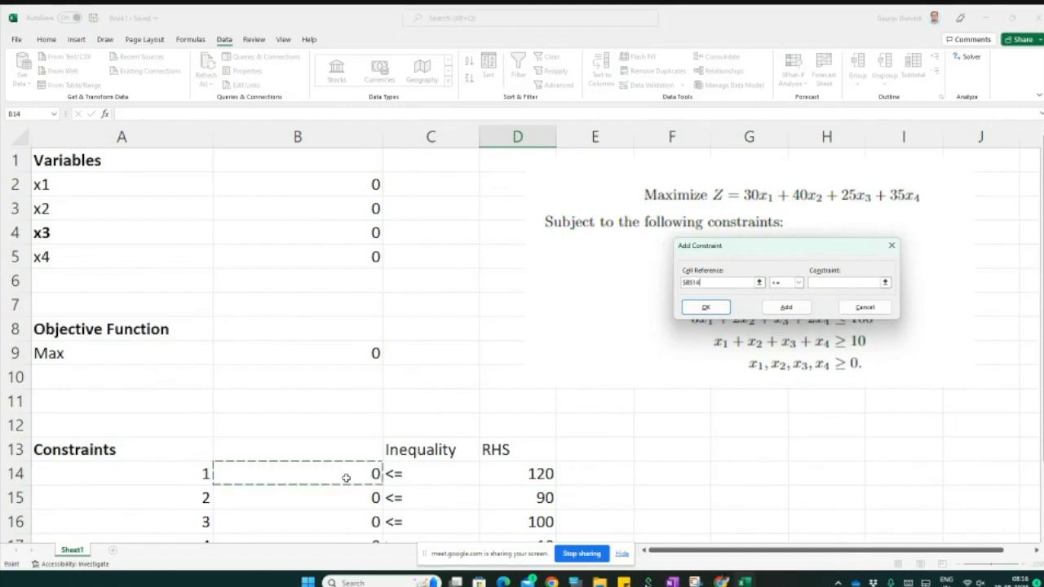
click(800, 283)
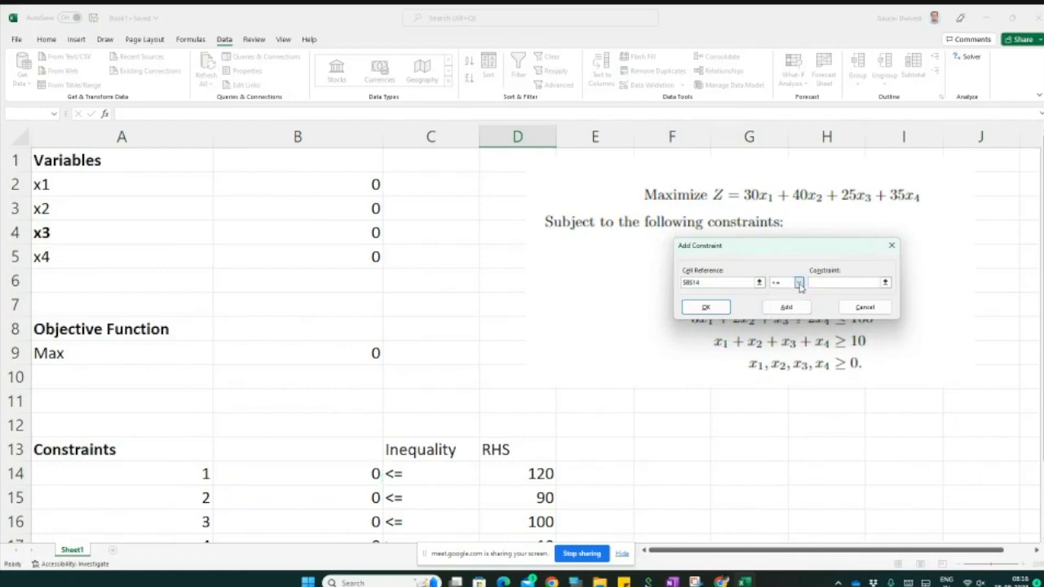
click(823, 283)
click(540, 476)
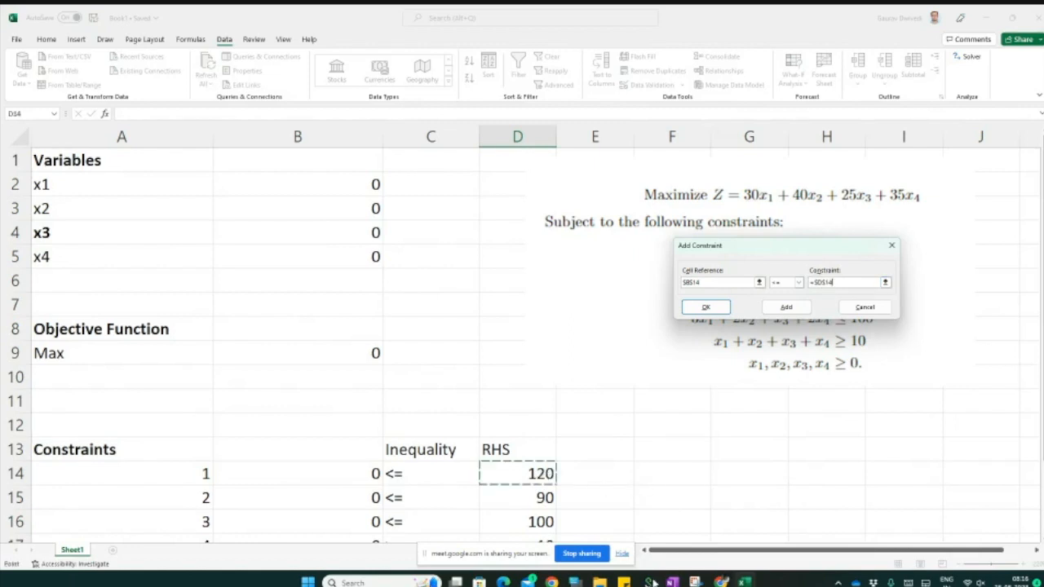
click(713, 310)
click(907, 236)
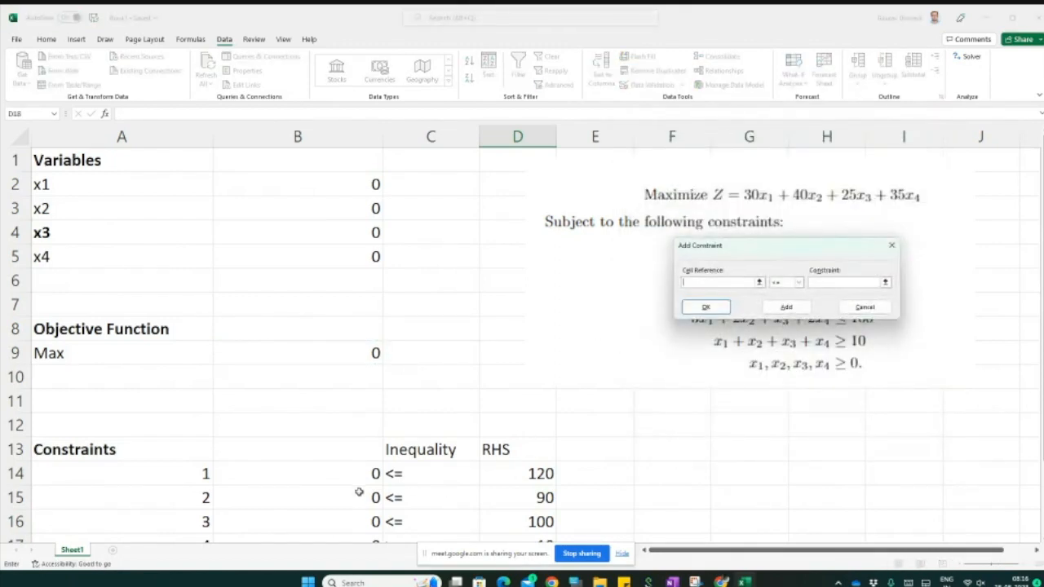
Step: Add the constraints B15 <= D15 and B16 <= D16
click(357, 496)
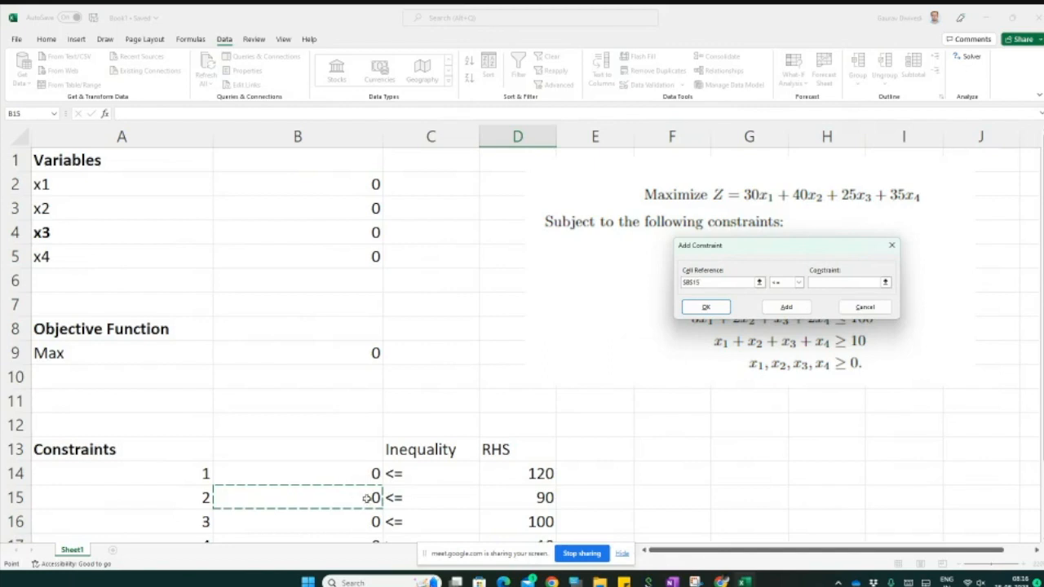
click(824, 282)
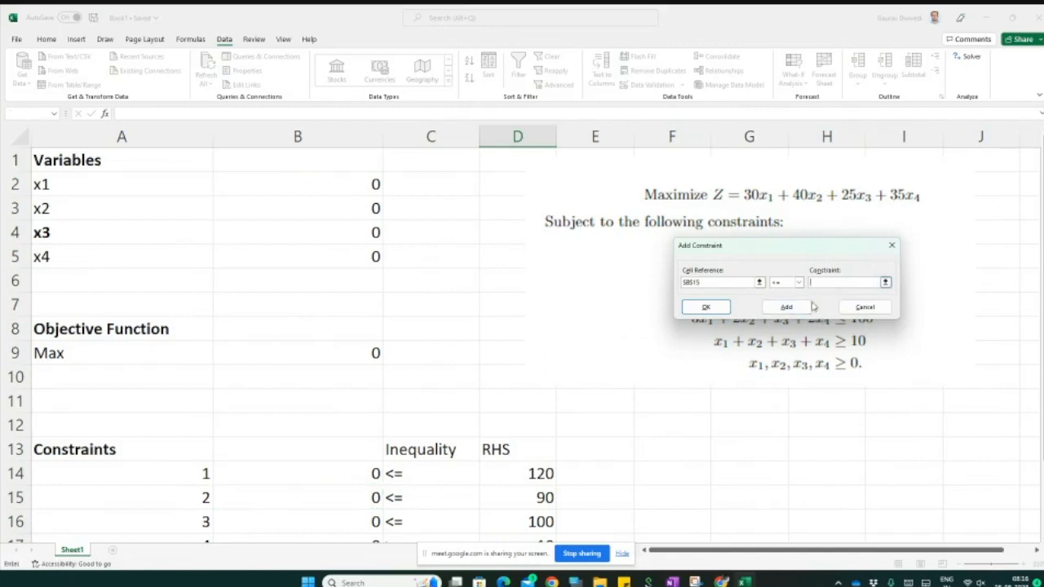
click(536, 499)
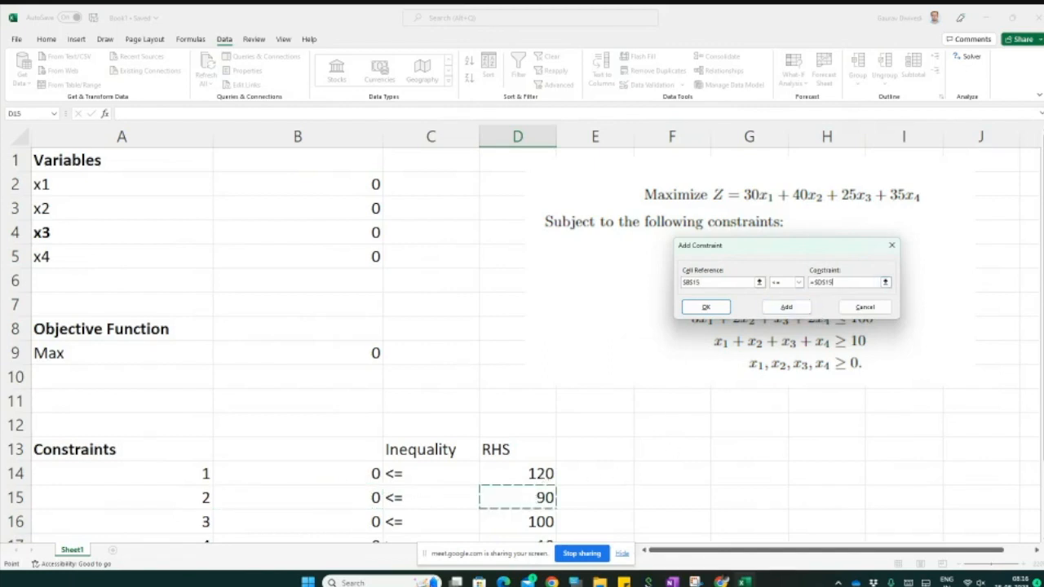
click(774, 310)
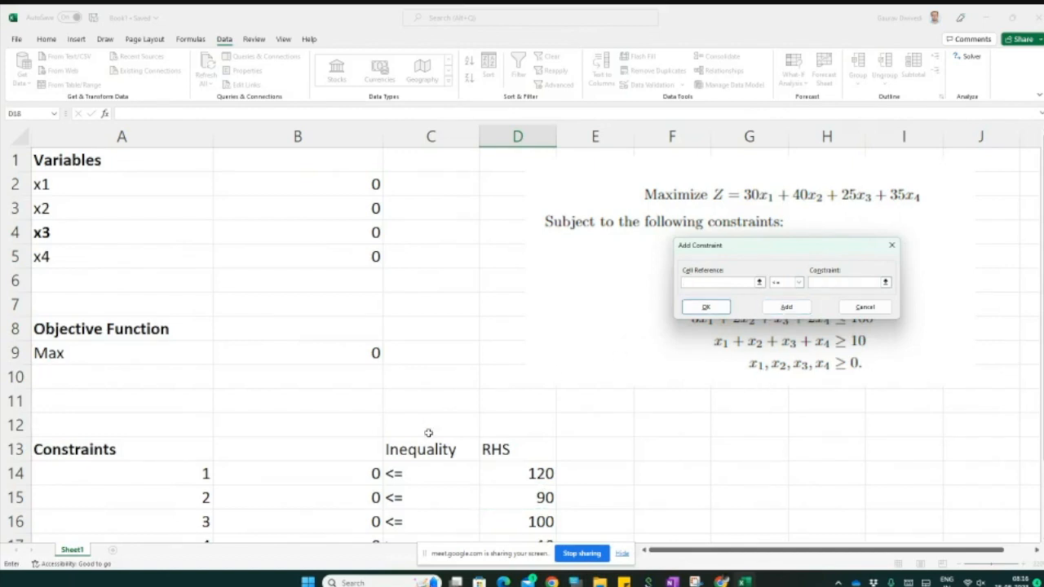
click(355, 519)
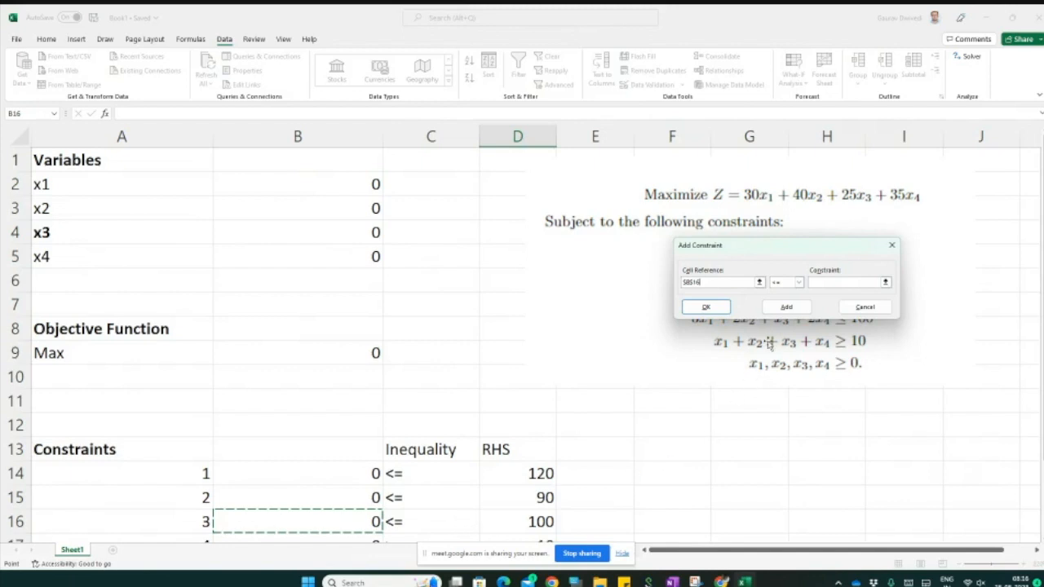
click(877, 283)
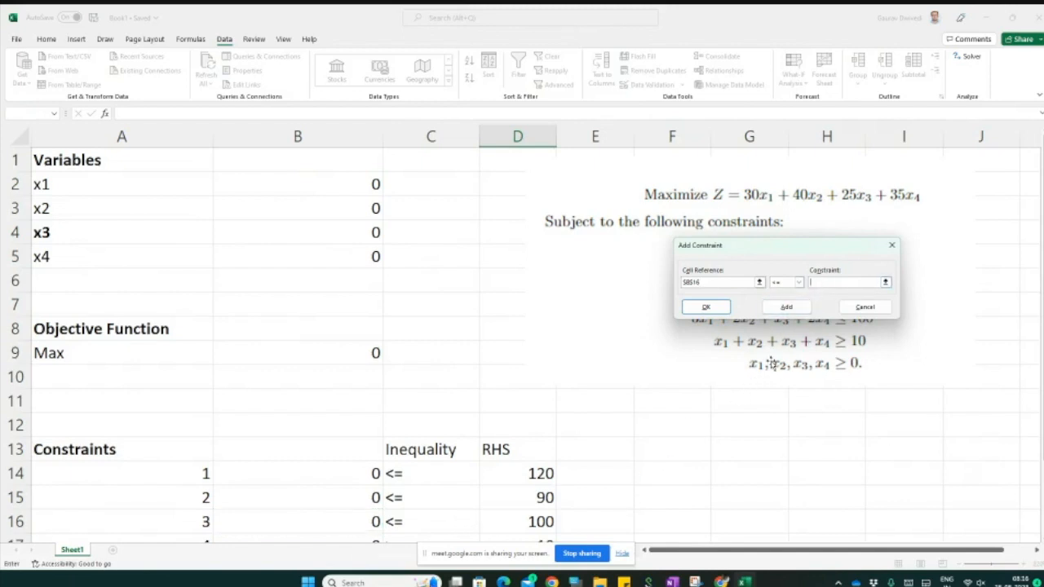
click(543, 522)
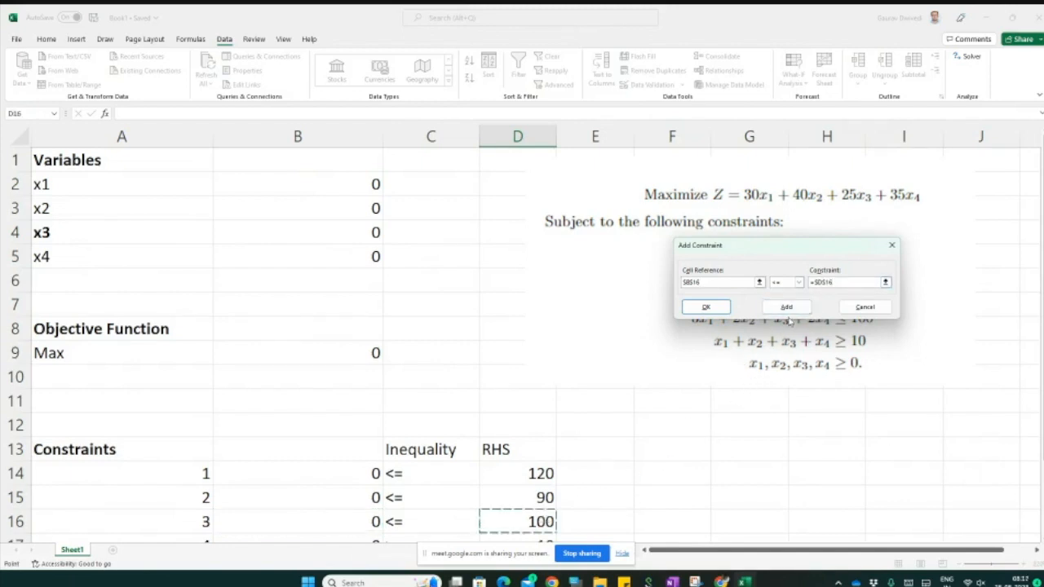
click(791, 310)
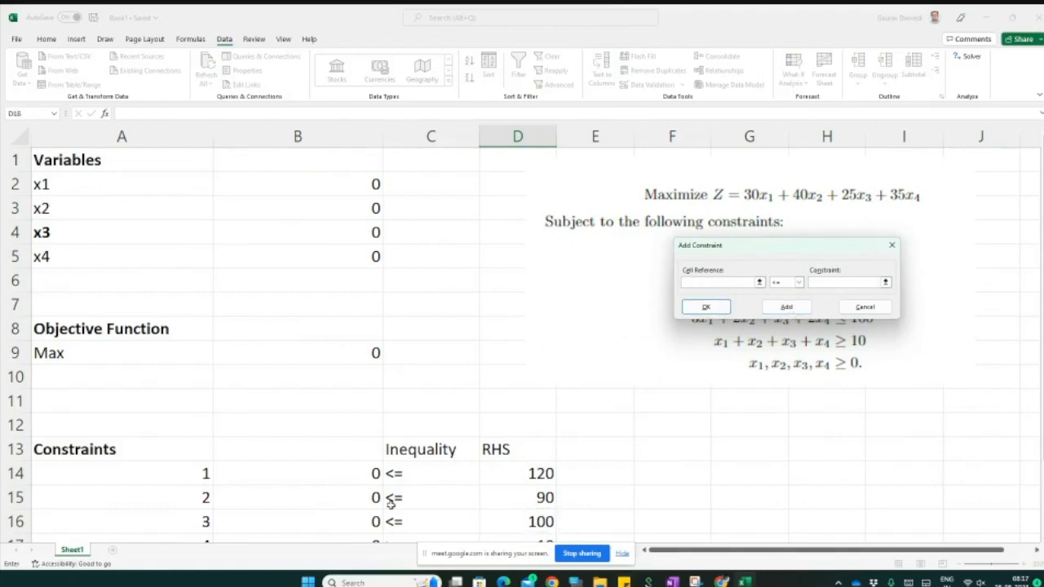
Step: Add the constraint B17 >= D17 and close the Add Constraint dialog
scroll(390, 500, down, 2)
click(361, 406)
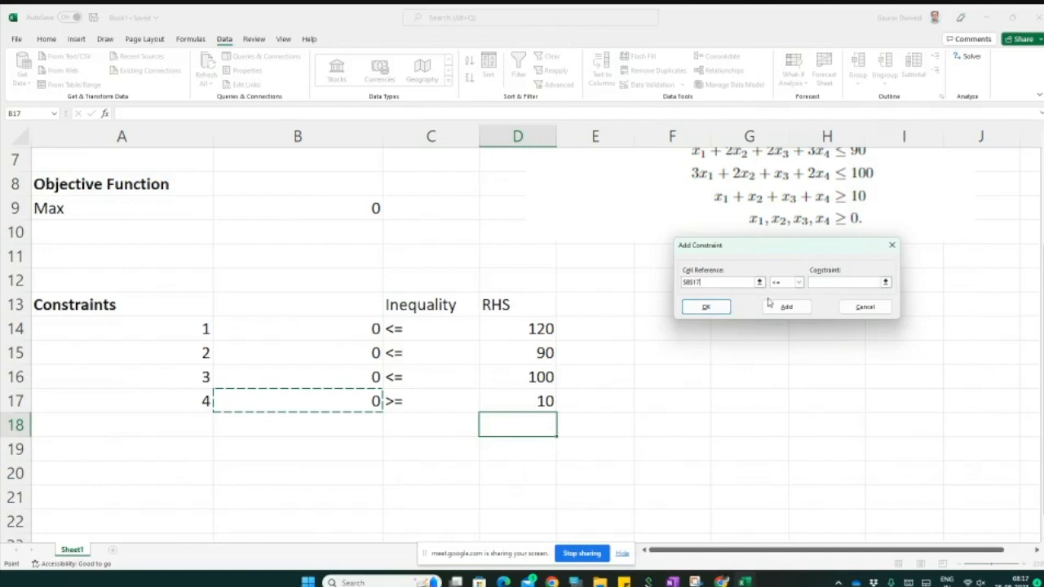
click(798, 282)
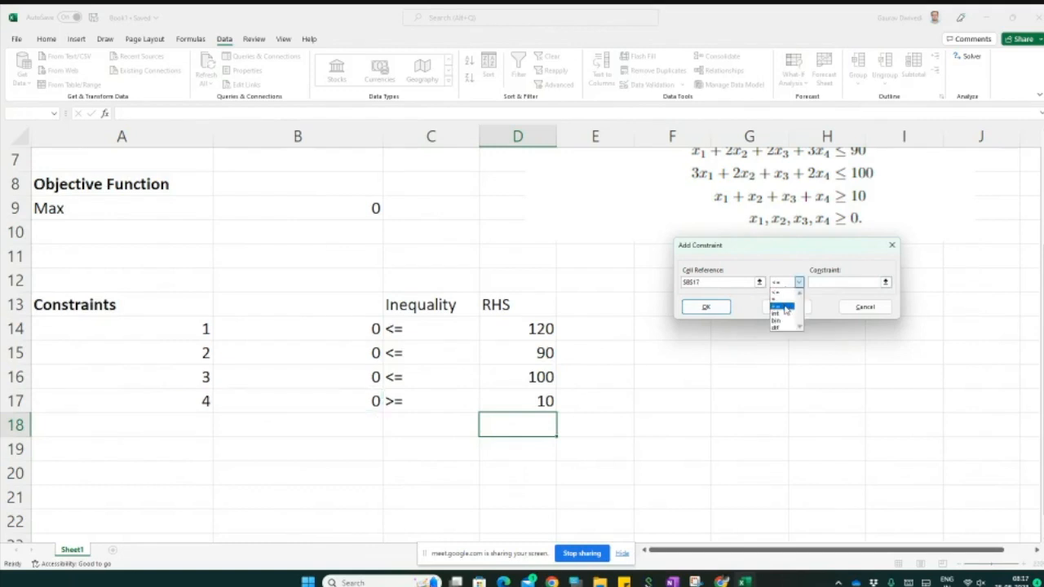
click(785, 309)
click(545, 400)
click(786, 307)
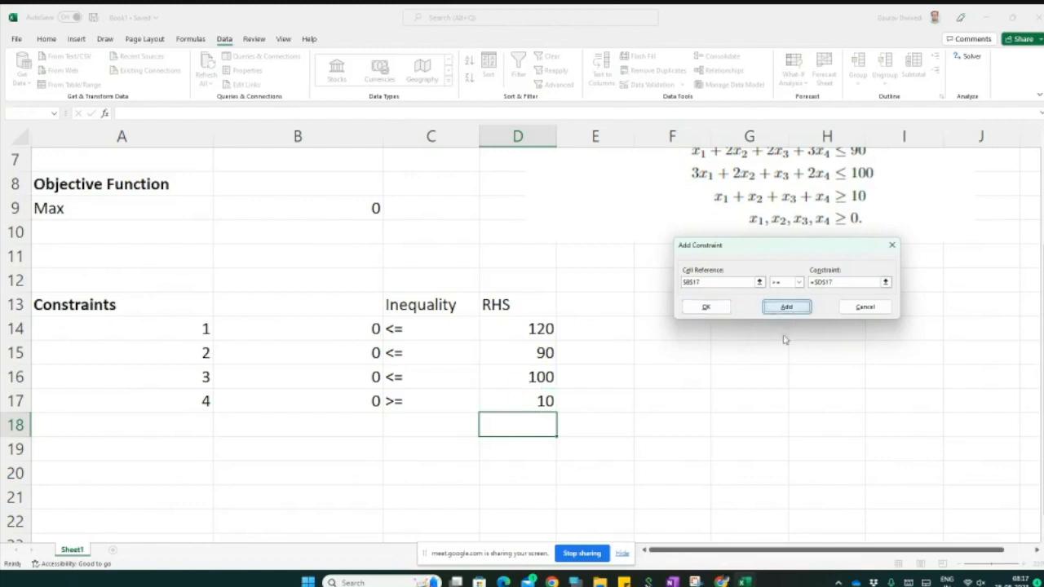
click(725, 309)
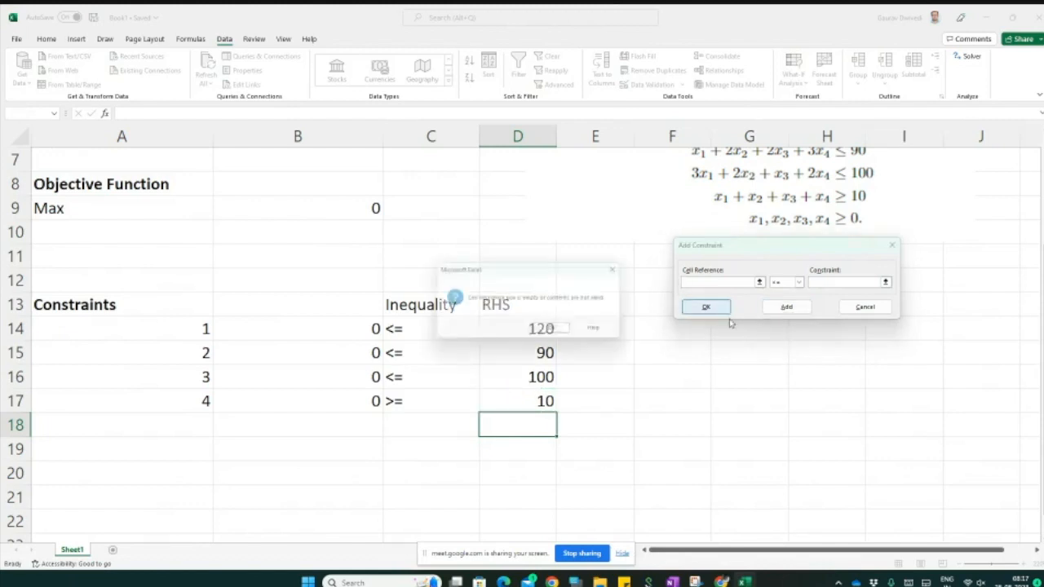
click(558, 332)
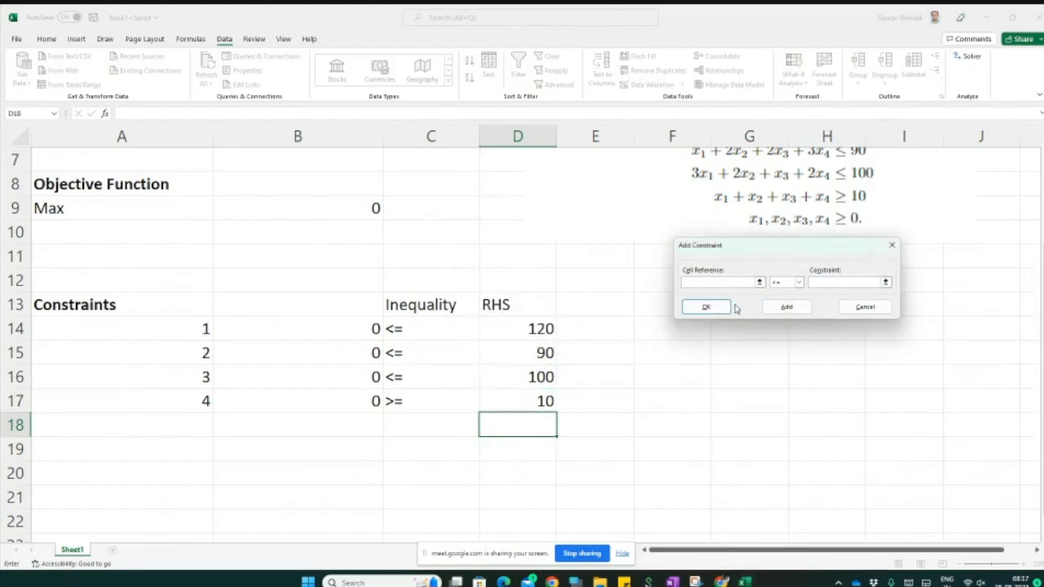
click(864, 307)
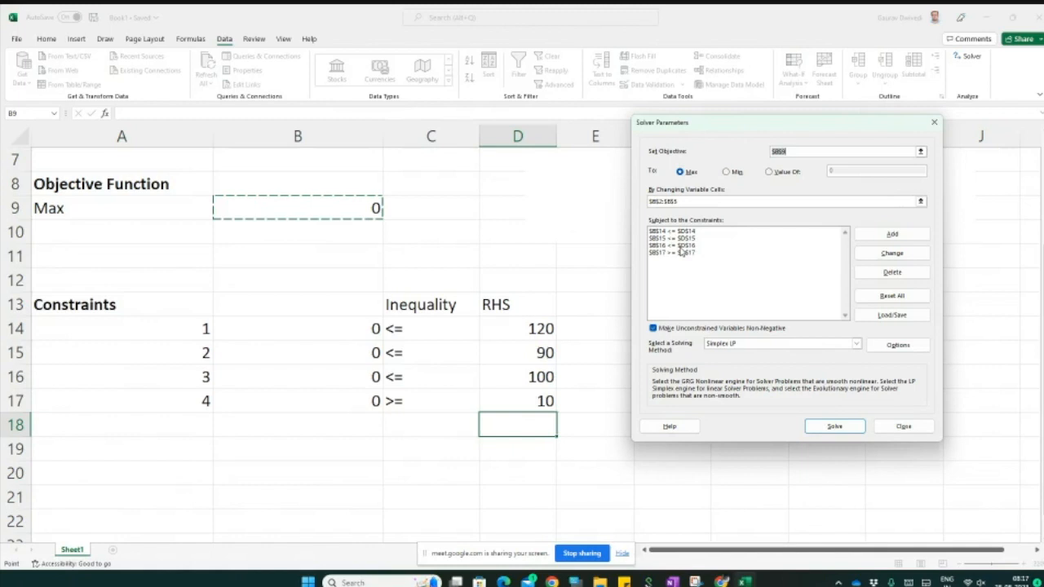
Step: Choose Simplex LP as the solving method and keep unconstrained variables non-negative
click(754, 345)
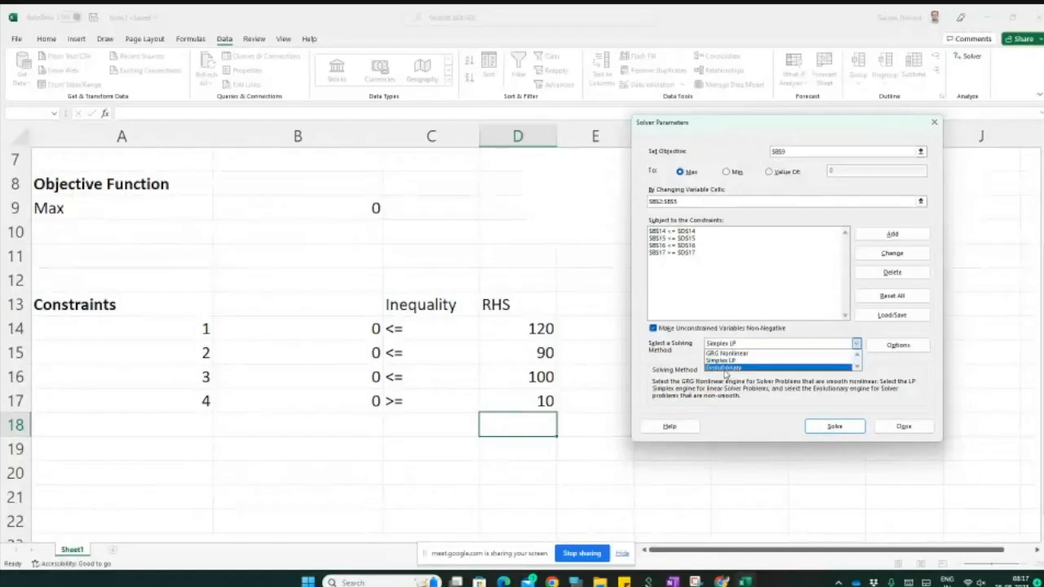
click(722, 360)
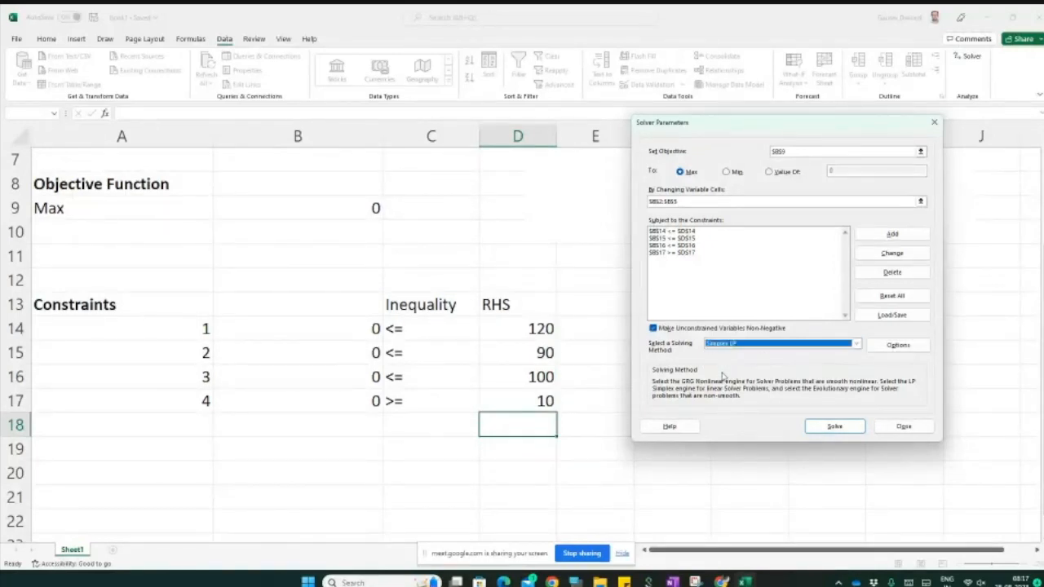
click(654, 329)
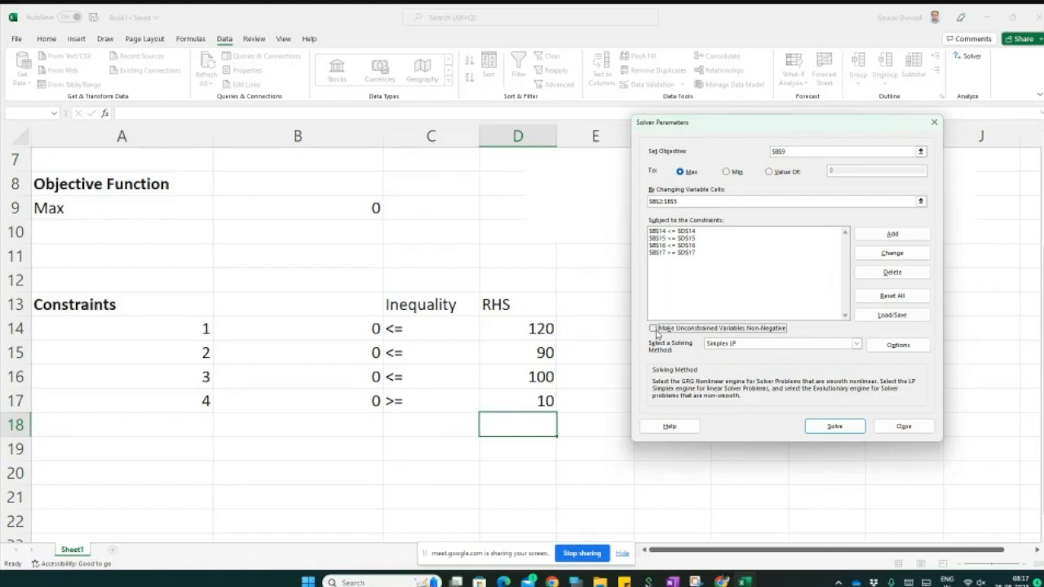
click(654, 330)
Step: Solve the model and keep the Solver solution
click(831, 430)
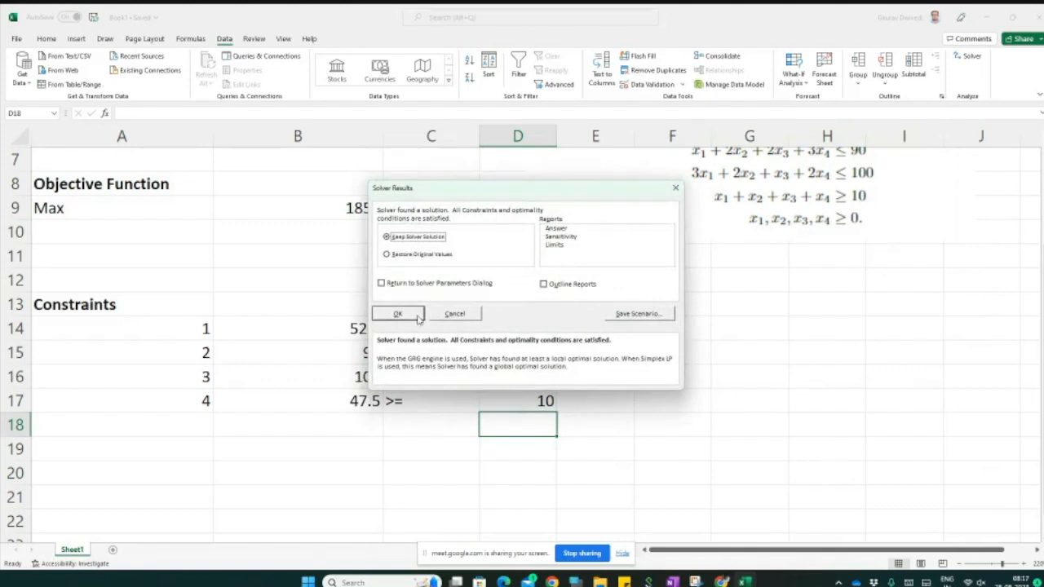
click(397, 314)
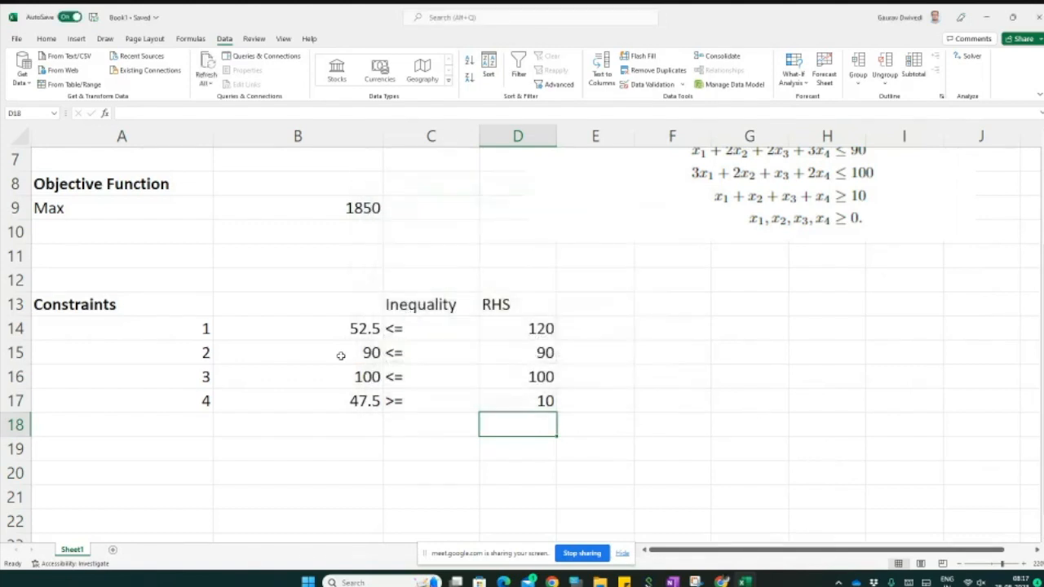
scroll(340, 356, up, 2)
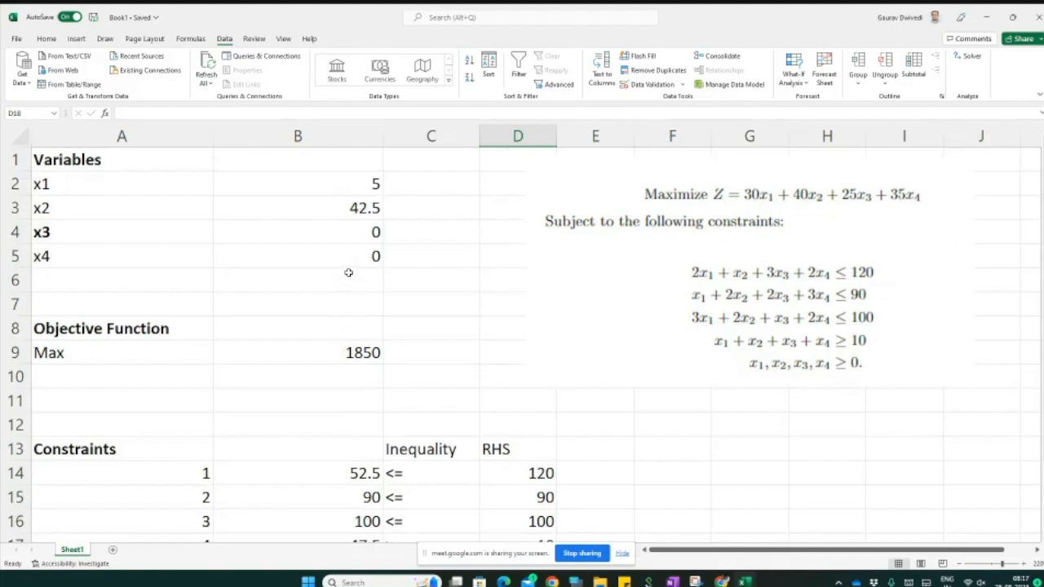
Step: Review the solved variable values in B2:B5 and the objective function cell B9
click(321, 187)
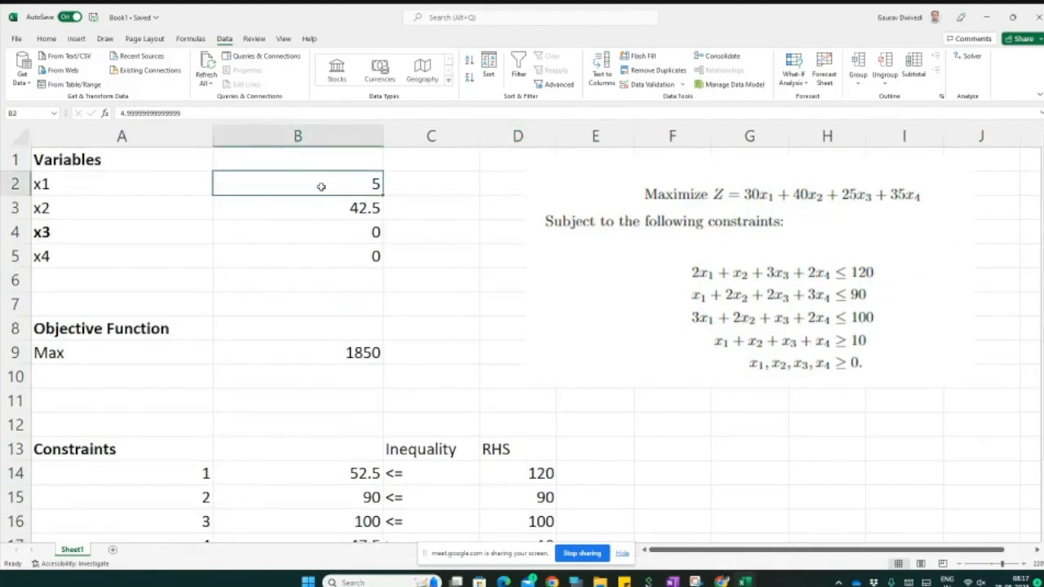
key(Down)
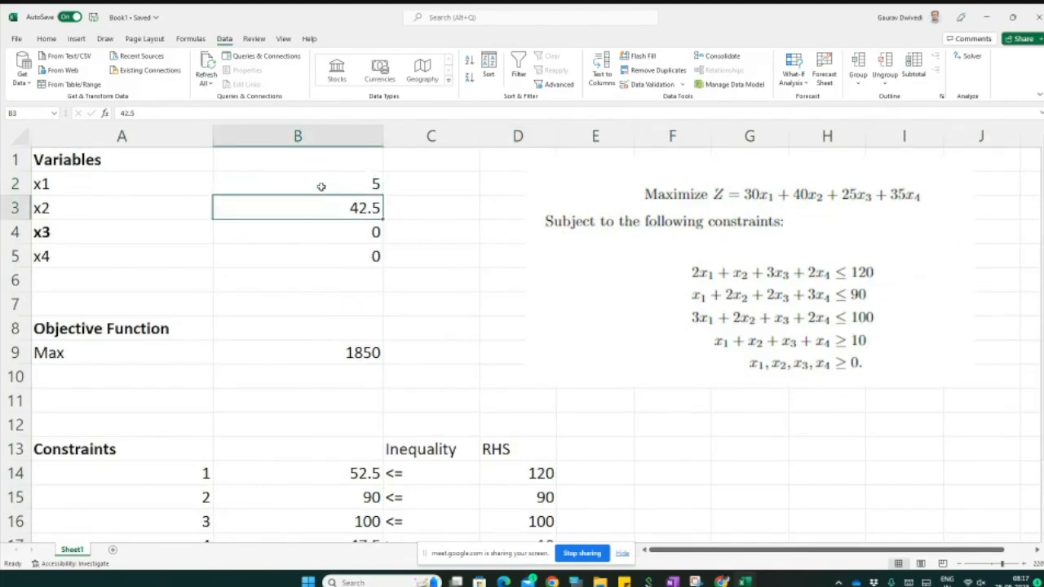
key(Down)
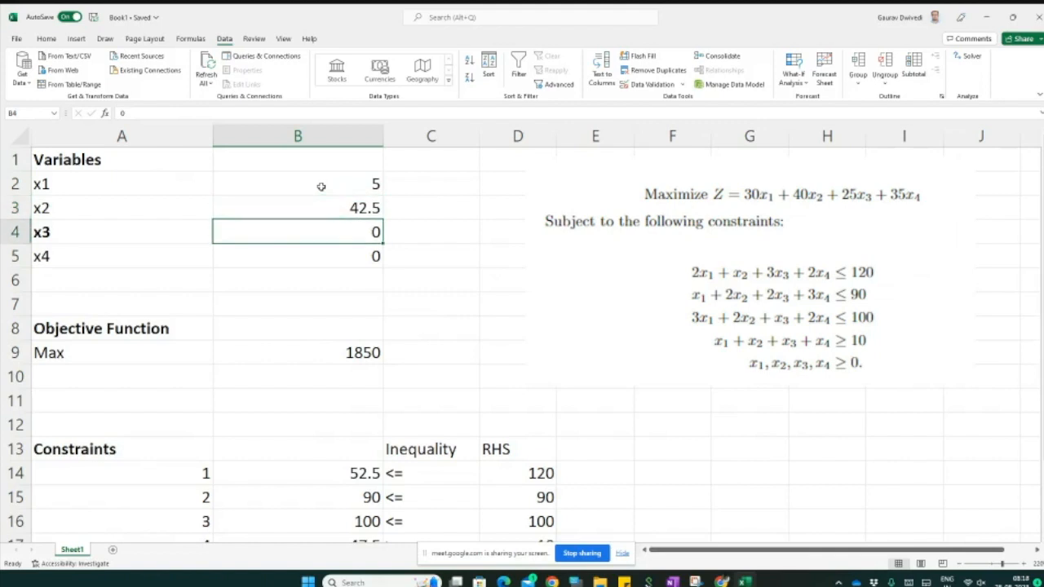
key(Down)
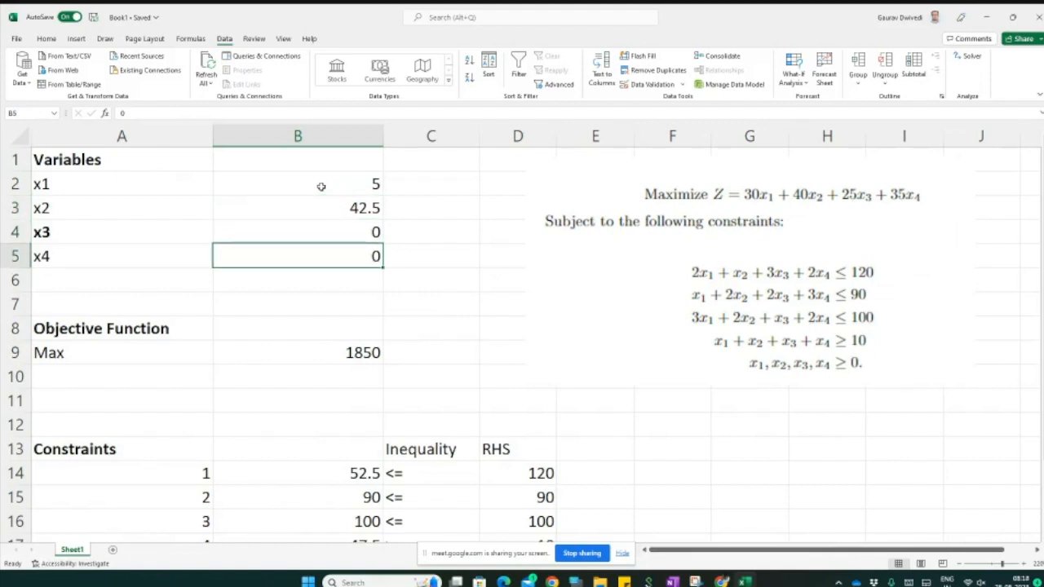
key(Down)
key(Down)
key(Down)
key(Down)
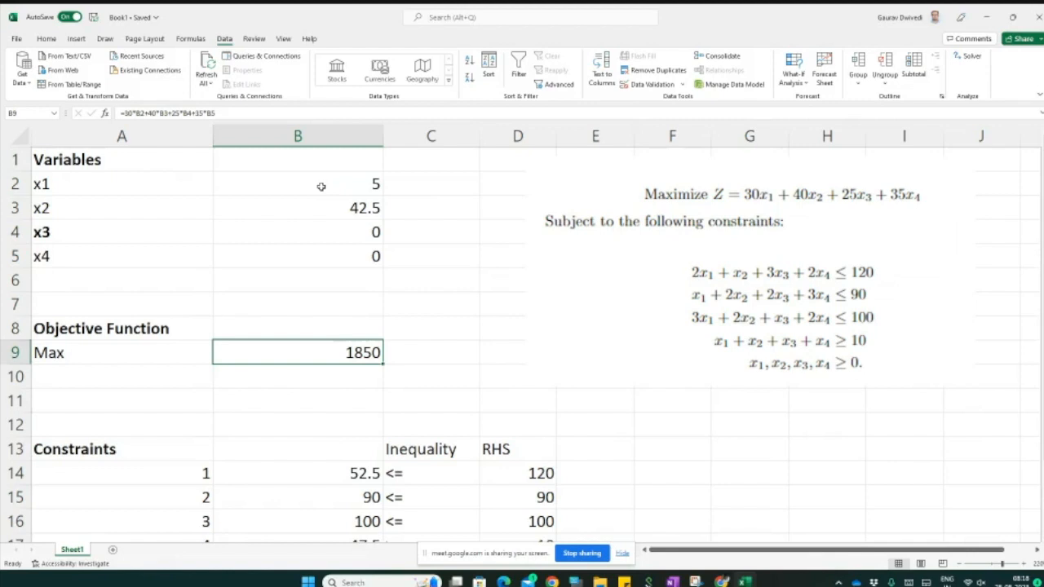
Step: Delete the picture of the problem statement from the sheet
click(652, 341)
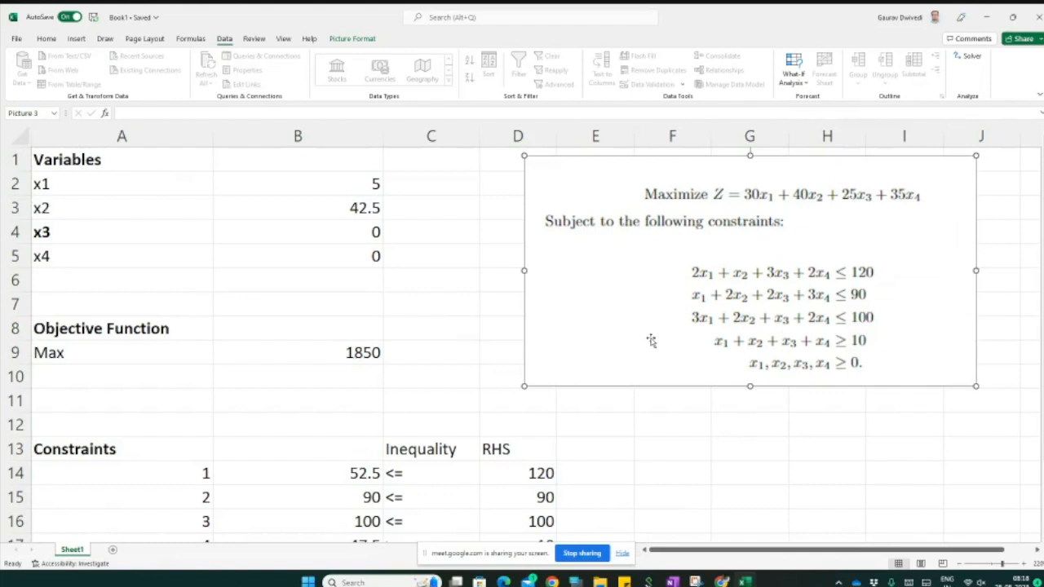
key(Delete)
Step: Select the inequality cells C14:C17 in the constraints table
scroll(650, 338, down, 3)
drag(408, 249, 408, 331)
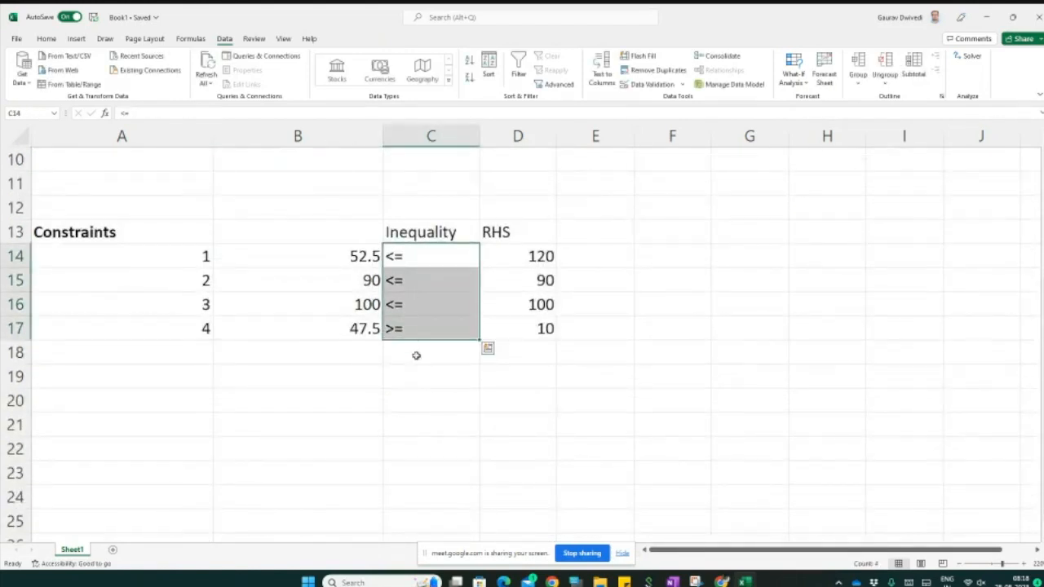